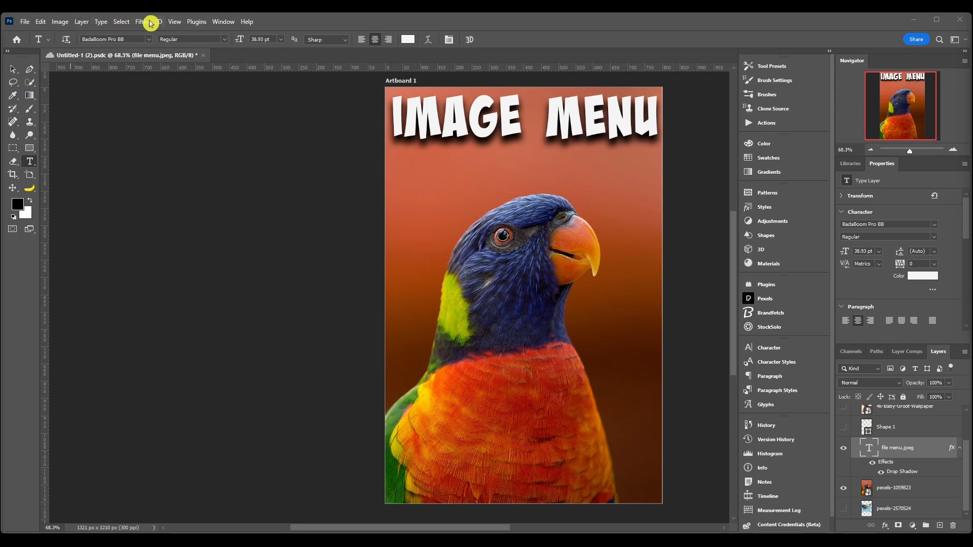
{"action": "left_click", "coordinate": [60, 22]}
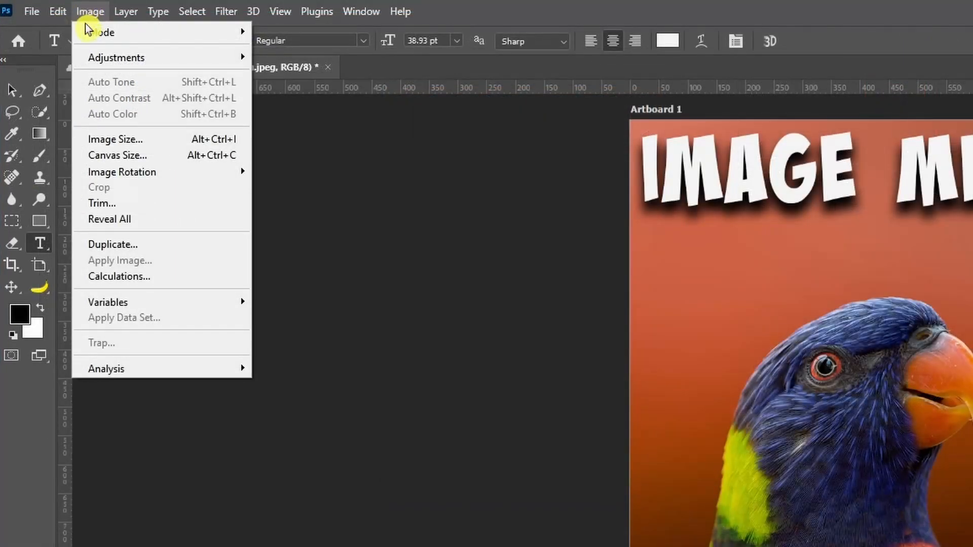
{"action": "mouse_move", "coordinate": [60, 35]}
{"action": "mouse_move", "coordinate": [102, 62]}
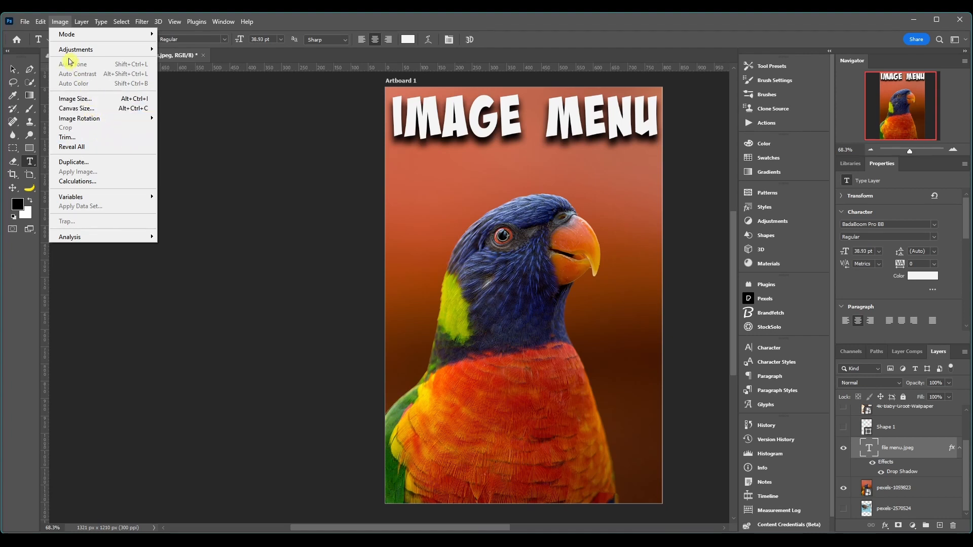
{"action": "mouse_move", "coordinate": [85, 34]}
{"action": "mouse_move", "coordinate": [66, 49]}
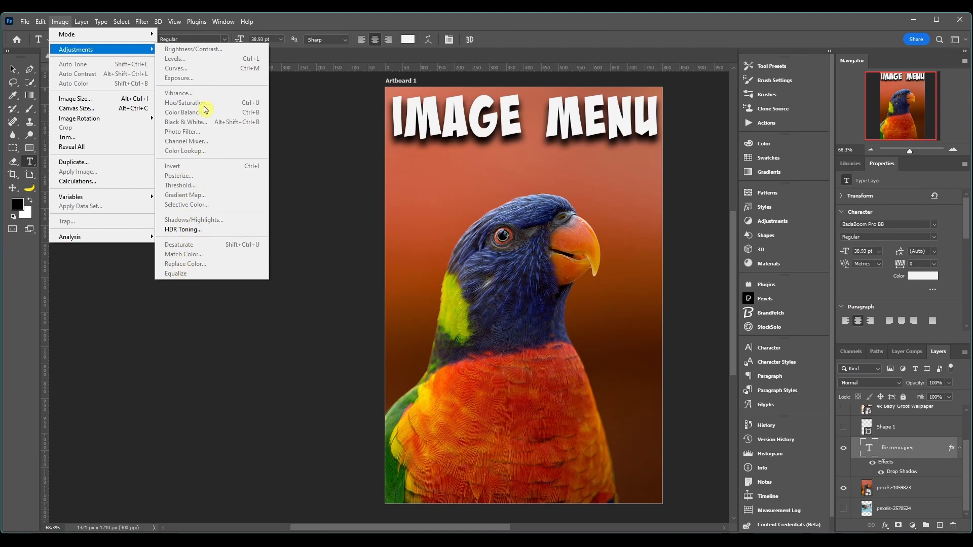
Add a black Solid Color fill layer above the title text layer and hide it.
{"action": "left_click", "coordinate": [914, 530]}
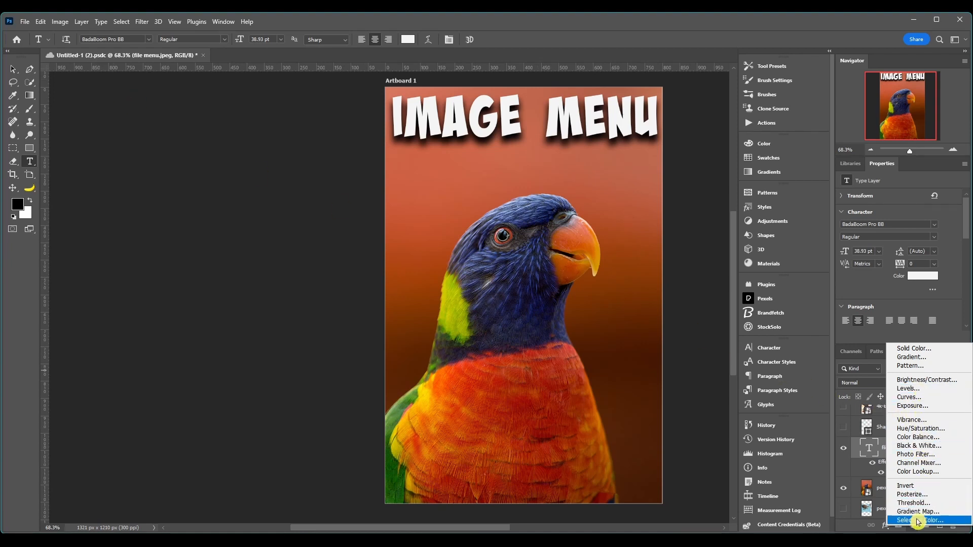
{"action": "left_click", "coordinate": [923, 348]}
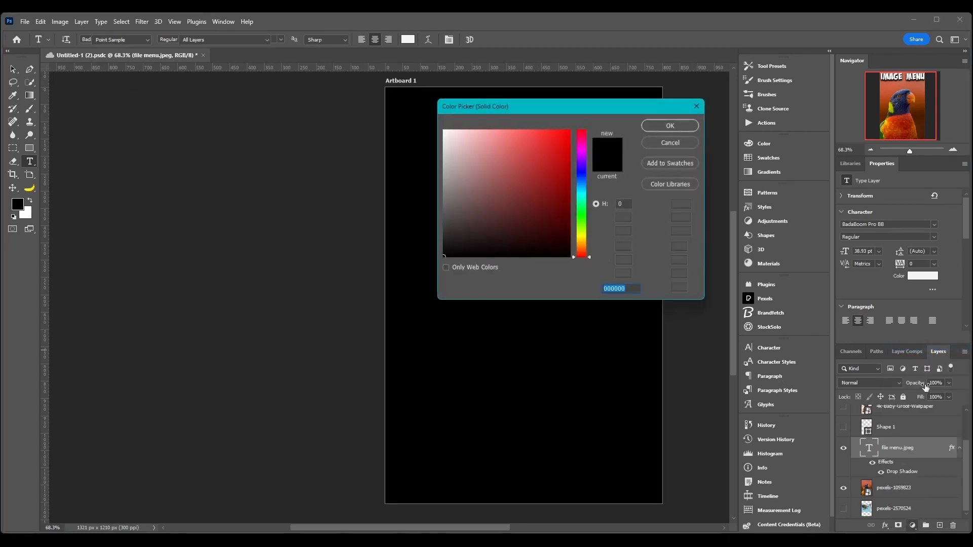
{"action": "left_click", "coordinate": [668, 124]}
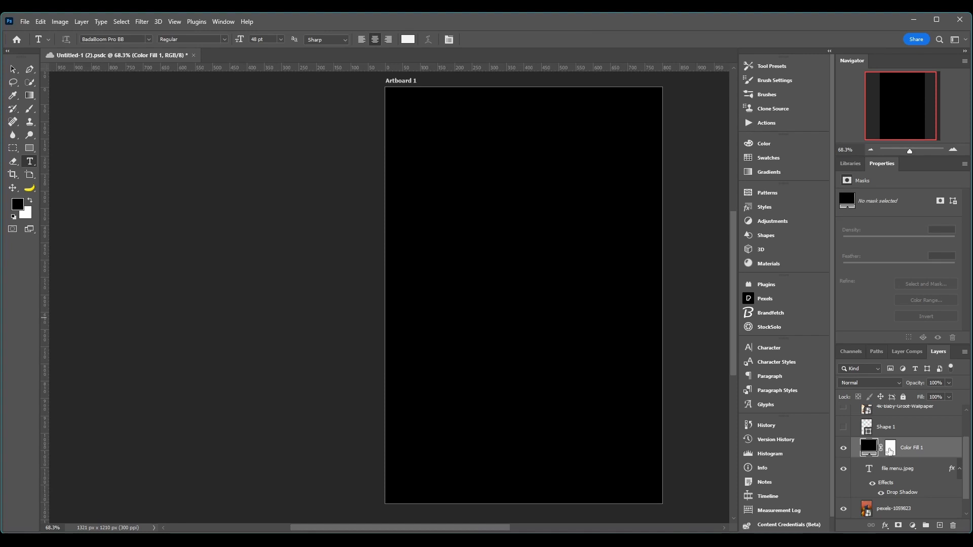
{"action": "left_click", "coordinate": [844, 449]}
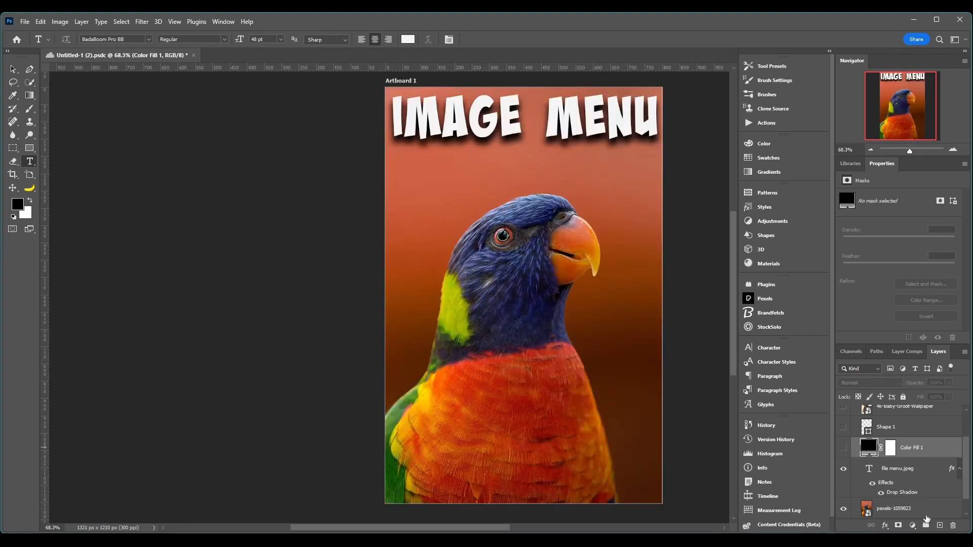
Apply an RGB Curves S-curve to the parrot photo layer, with points at about input 168, output 212 and input 86, output 28.
{"action": "left_click", "coordinate": [925, 512]}
{"action": "left_click", "coordinate": [60, 22]}
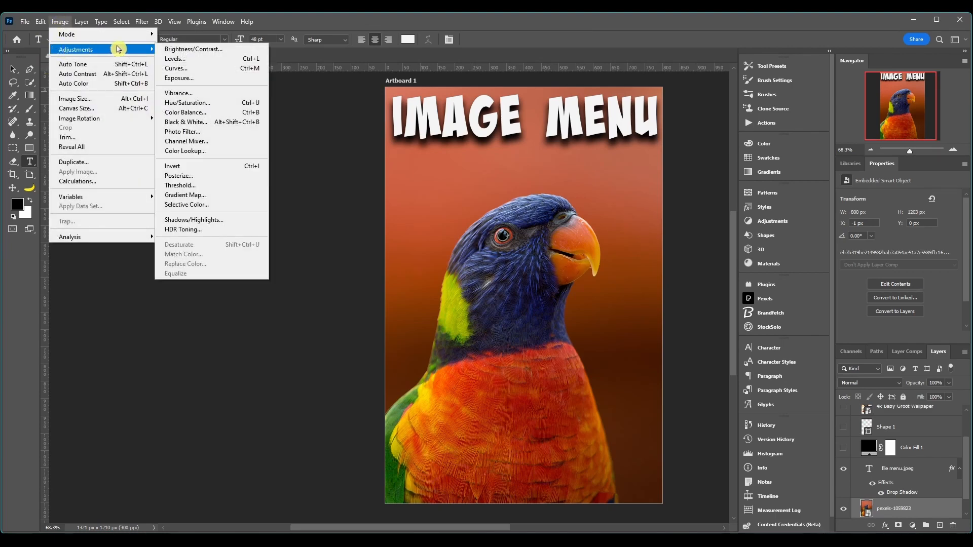
{"action": "left_click", "coordinate": [192, 70]}
{"action": "left_click_drag", "start_coordinate": [399, 101], "coordinate": [186, 112]}
{"action": "left_click_drag", "start_coordinate": [223, 214], "coordinate": [235, 220]}
{"action": "left_click_drag", "start_coordinate": [188, 261], "coordinate": [188, 265]}
{"action": "left_click_drag", "start_coordinate": [236, 220], "coordinate": [236, 179]}
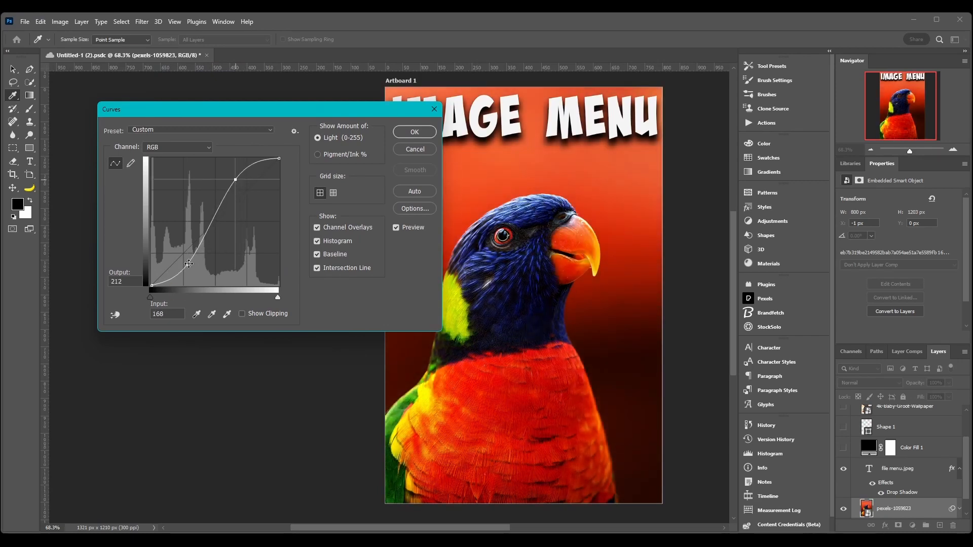
{"action": "left_click_drag", "start_coordinate": [187, 265], "coordinate": [194, 271]}
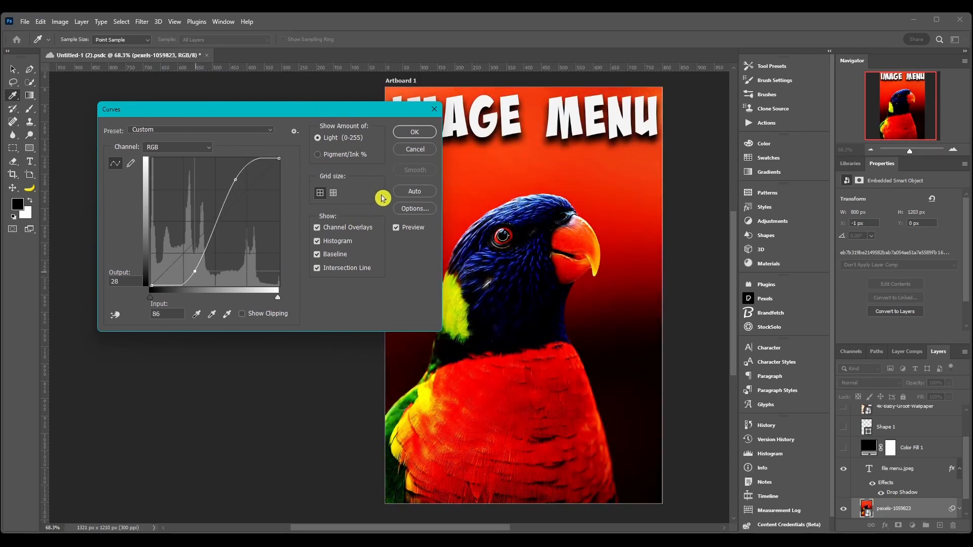
{"action": "left_click", "coordinate": [414, 132]}
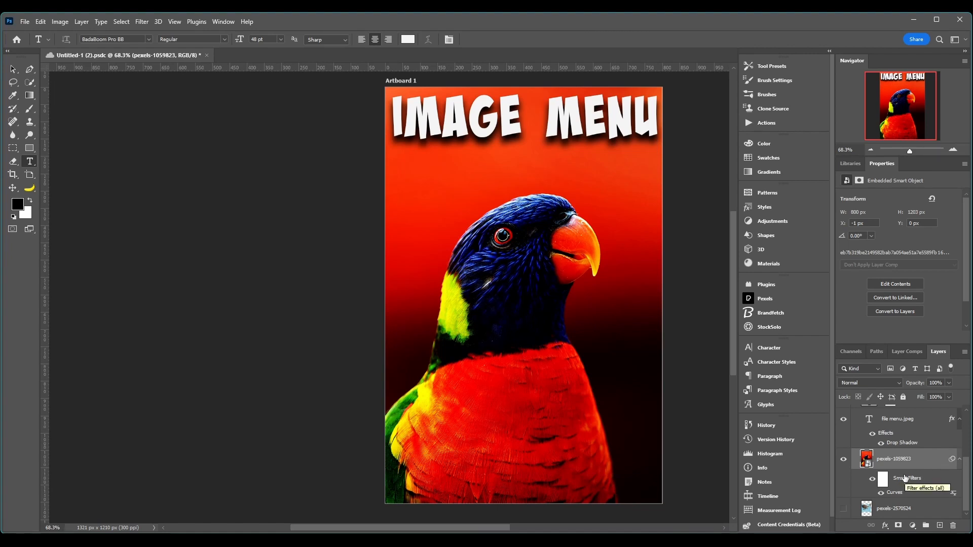
Hide the parrot photo layer, and show and select the turtle photo layer pexels-2570524.
{"action": "scroll", "coordinate": [905, 479], "scroll_direction": "up", "scroll_amount": 1}
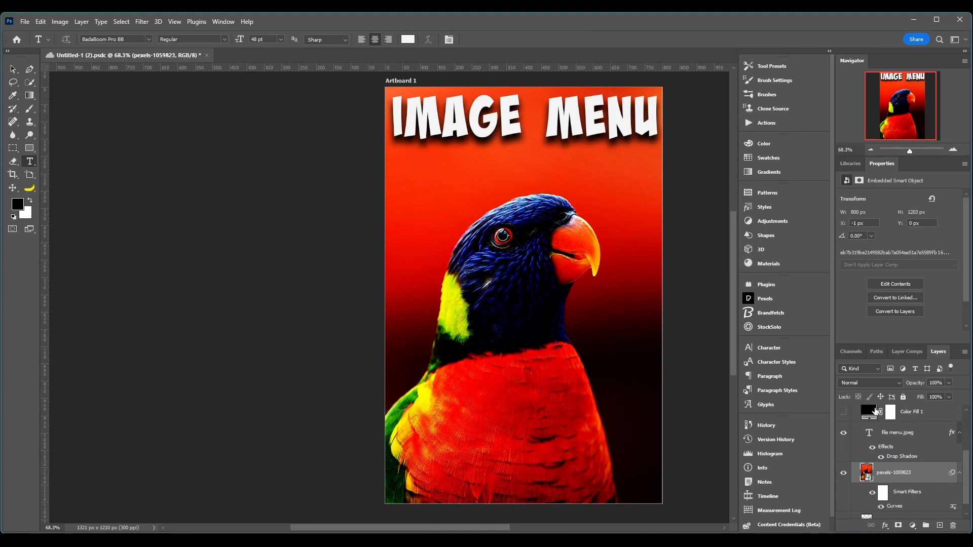
{"action": "scroll", "coordinate": [902, 490], "scroll_direction": "down", "scroll_amount": 1}
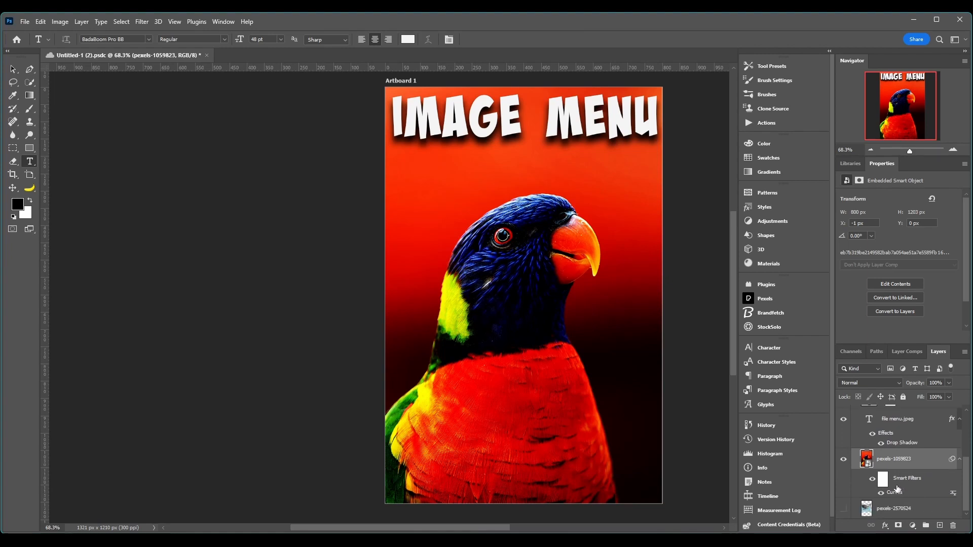
{"action": "left_click", "coordinate": [844, 457]}
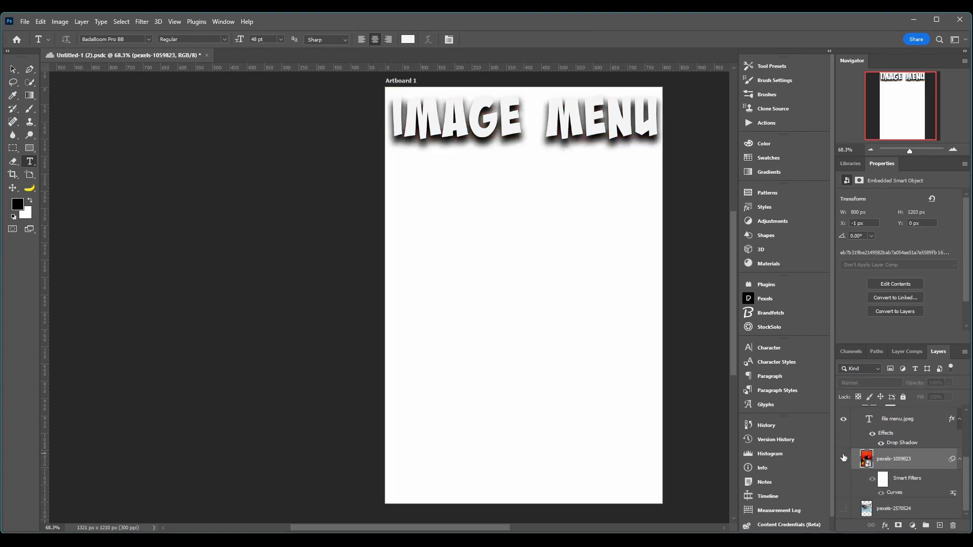
{"action": "left_click", "coordinate": [844, 509]}
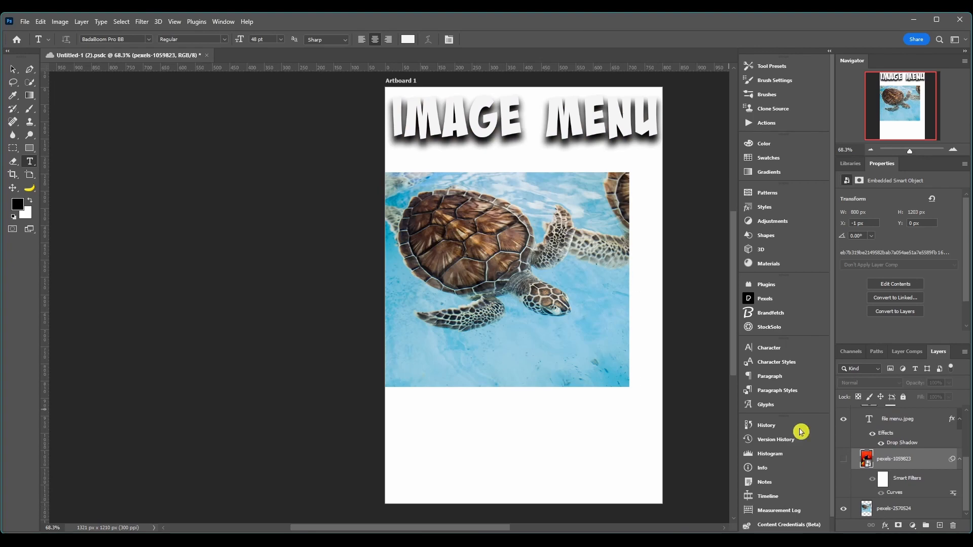
{"action": "left_click", "coordinate": [907, 509]}
Apply an RGB Curves S-curve to the turtle photo layer, with points at about input 79, output 39 and input 170, output 196.
{"action": "left_click", "coordinate": [60, 21]}
{"action": "mouse_move", "coordinate": [104, 50]}
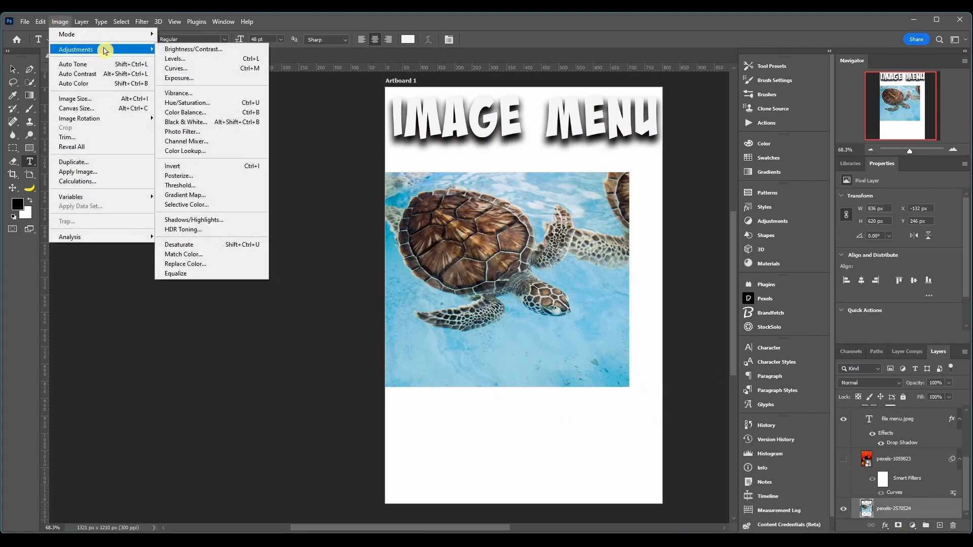
{"action": "left_click", "coordinate": [195, 69]}
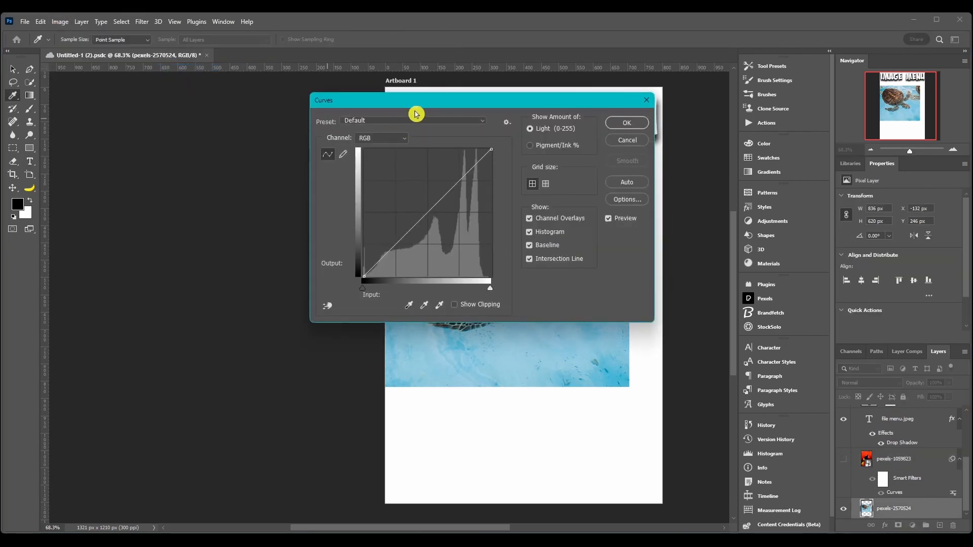
{"action": "left_click_drag", "start_coordinate": [417, 113], "coordinate": [182, 133]}
{"action": "left_click_drag", "start_coordinate": [171, 266], "coordinate": [171, 287]}
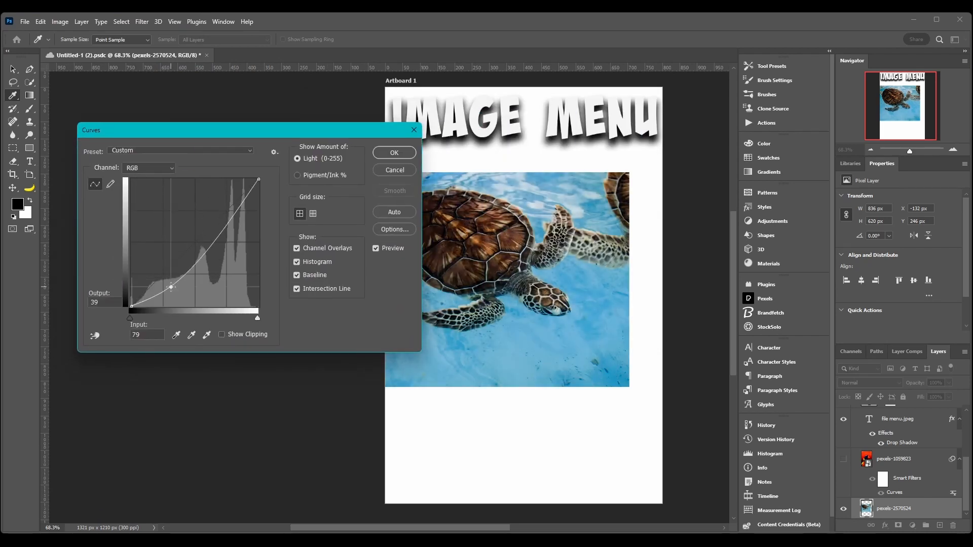
{"action": "left_click_drag", "start_coordinate": [225, 221], "coordinate": [216, 208]}
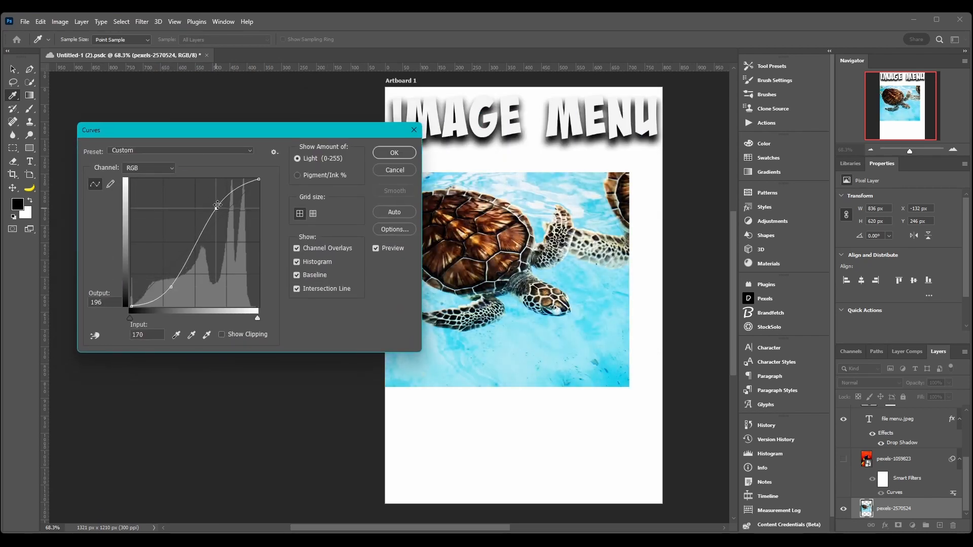
{"action": "left_click", "coordinate": [390, 154]}
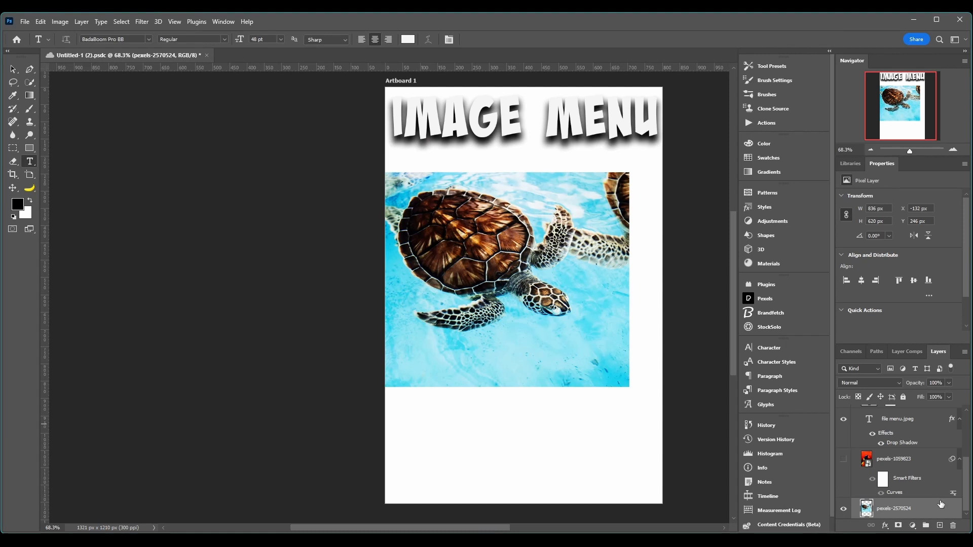
Move the turtle photo layer above the parrot photo layer in the layer stack.
{"action": "left_click_drag", "start_coordinate": [916, 511], "coordinate": [888, 471]}
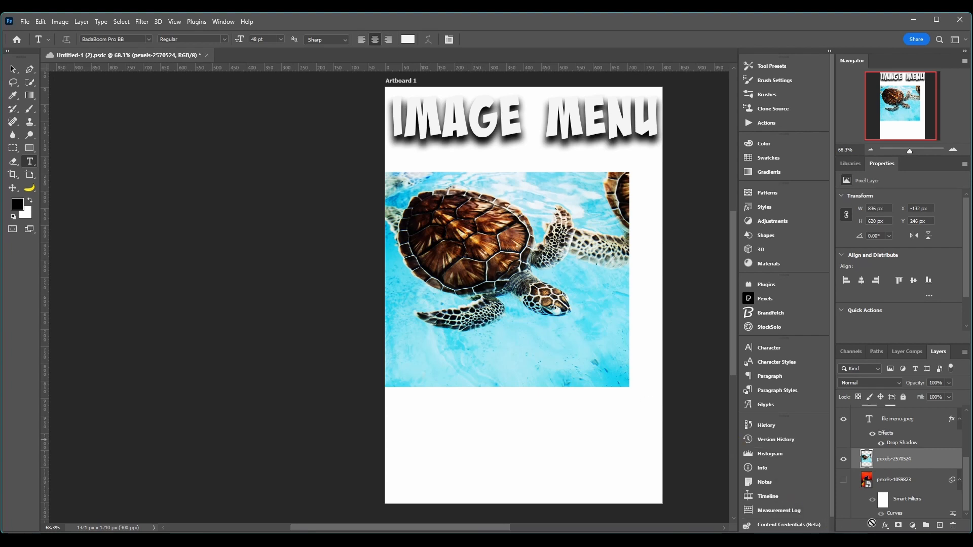
{"action": "left_click", "coordinate": [913, 526]}
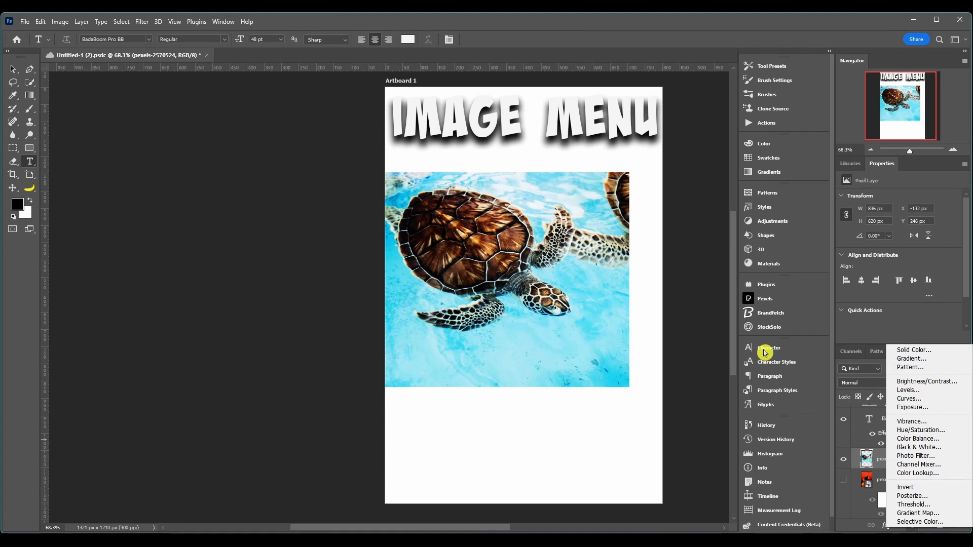
{"action": "left_click", "coordinate": [242, 167]}
Try Auto Tone on the parrot photo layer pexels-1059823.
{"action": "left_click", "coordinate": [65, 23]}
{"action": "mouse_move", "coordinate": [65, 52]}
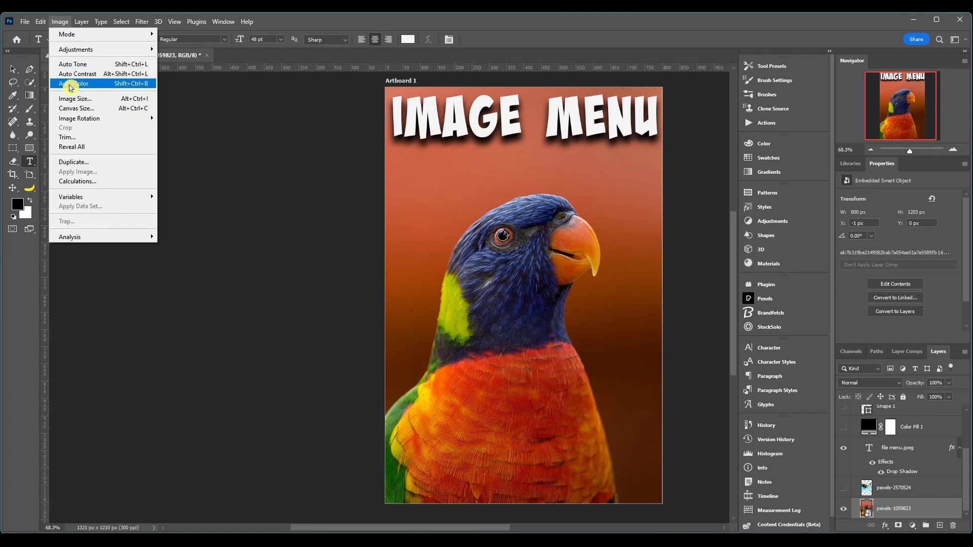
{"action": "left_click", "coordinate": [100, 65]}
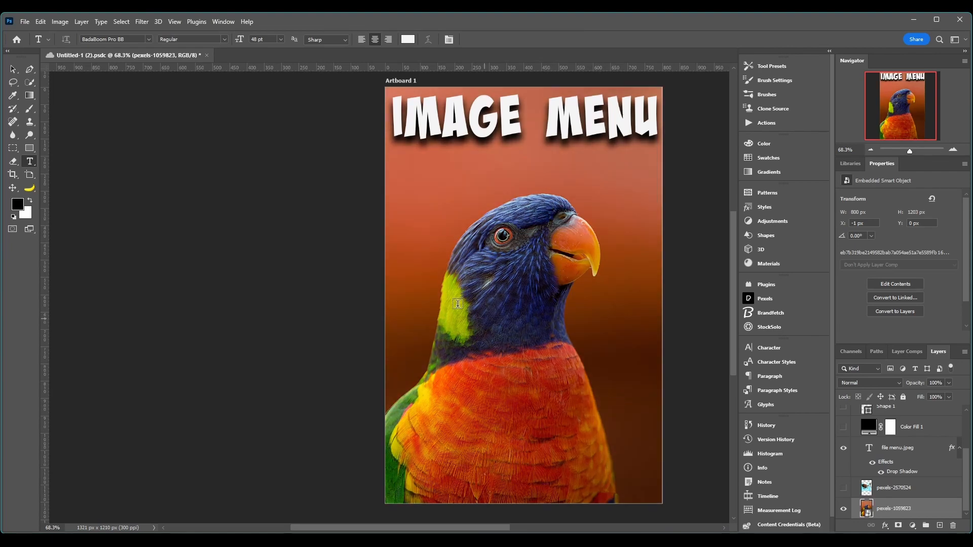
Try Auto Contrast on the parrot photo layer, comparing the image with undo and redo.
{"action": "left_click", "coordinate": [59, 21]}
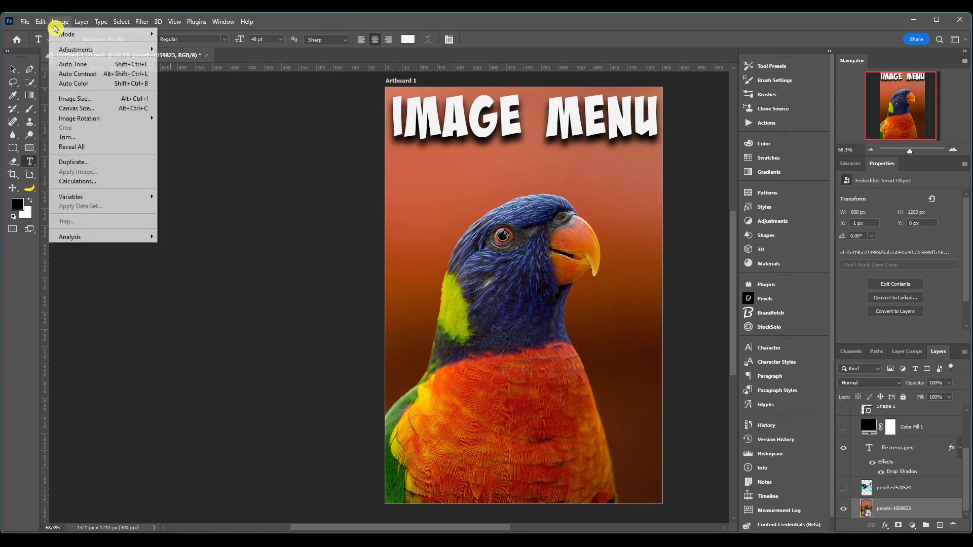
{"action": "left_click", "coordinate": [90, 73]}
{"action": "key", "text": "ctrl+z"}
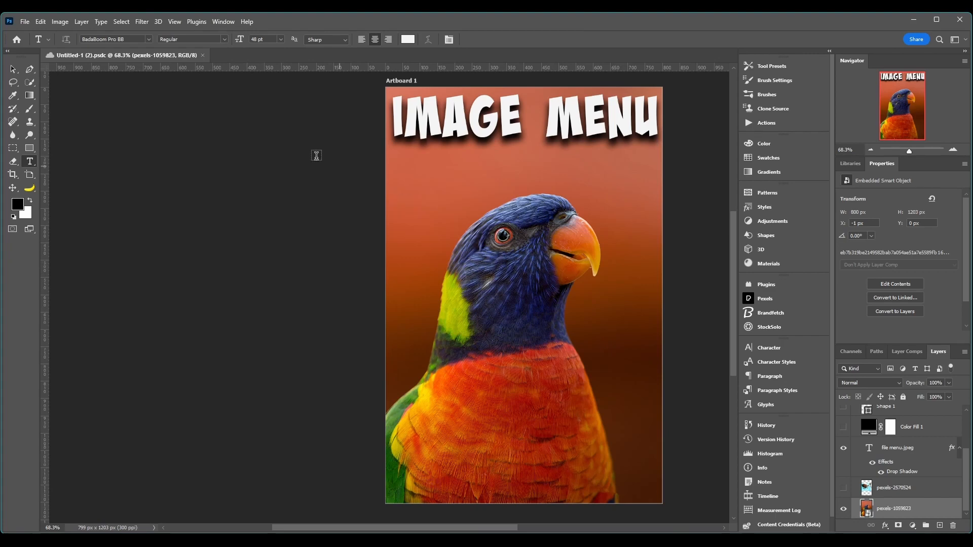
{"action": "key", "text": "ctrl+shift+z"}
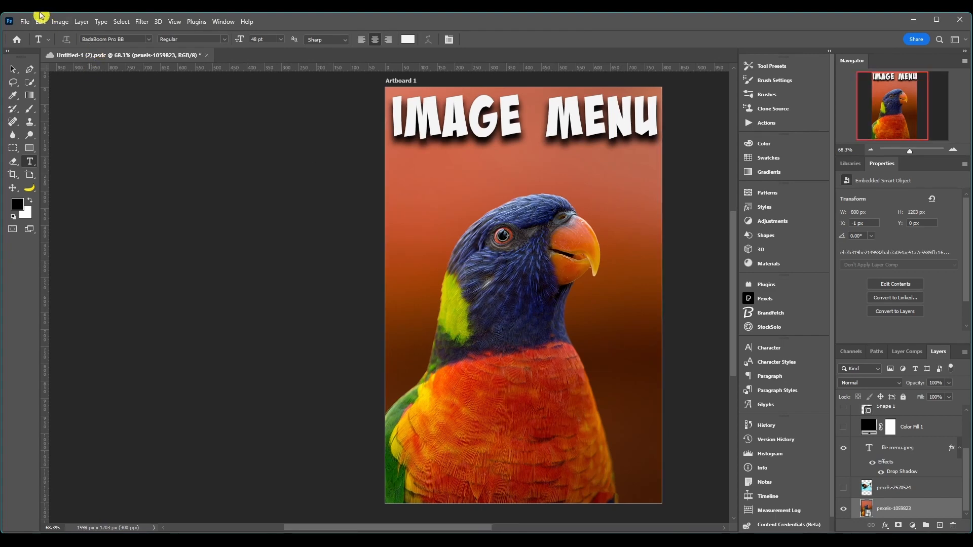
Try Auto Color on the parrot photo layer and undo it.
{"action": "left_click", "coordinate": [59, 21]}
{"action": "left_click", "coordinate": [62, 82]}
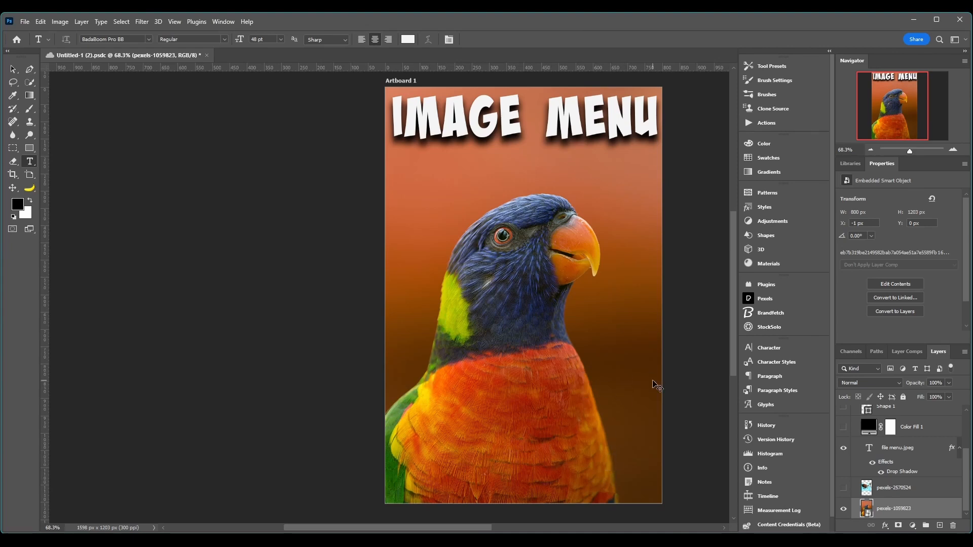
{"action": "key", "text": "ctrl+z"}
Examine the width and resolution unit options in the Image Size settings and close them without applying anything.
{"action": "left_click", "coordinate": [60, 22]}
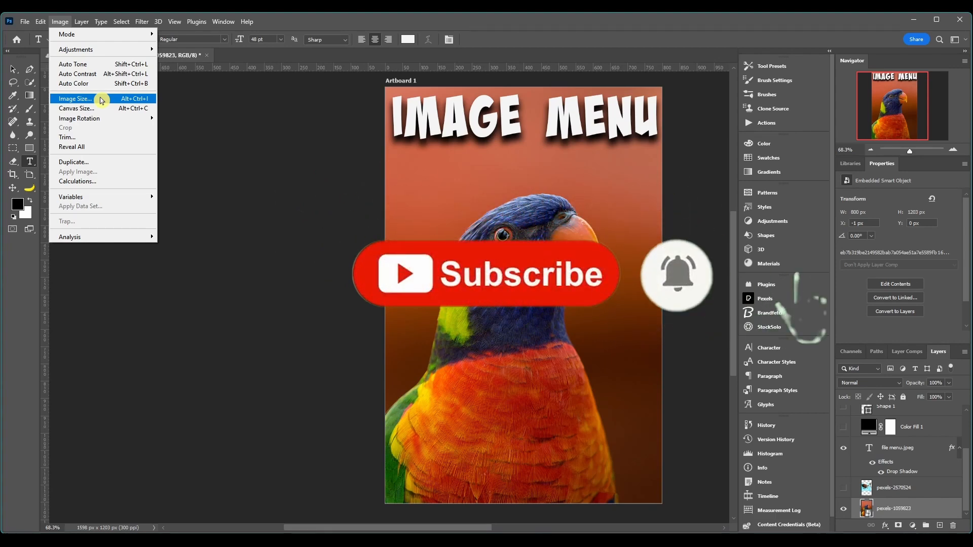
{"action": "left_click", "coordinate": [105, 101]}
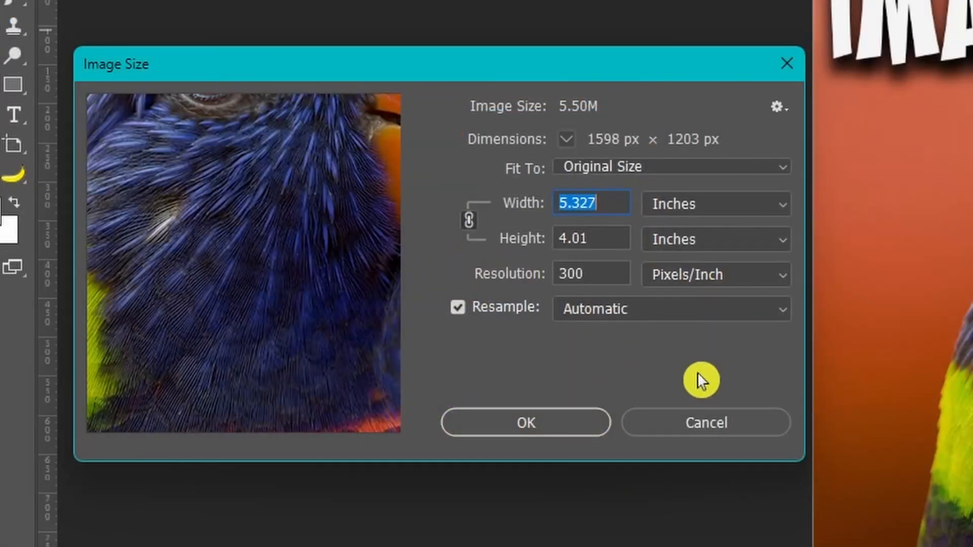
{"action": "left_click", "coordinate": [692, 208]}
{"action": "left_click", "coordinate": [693, 209]}
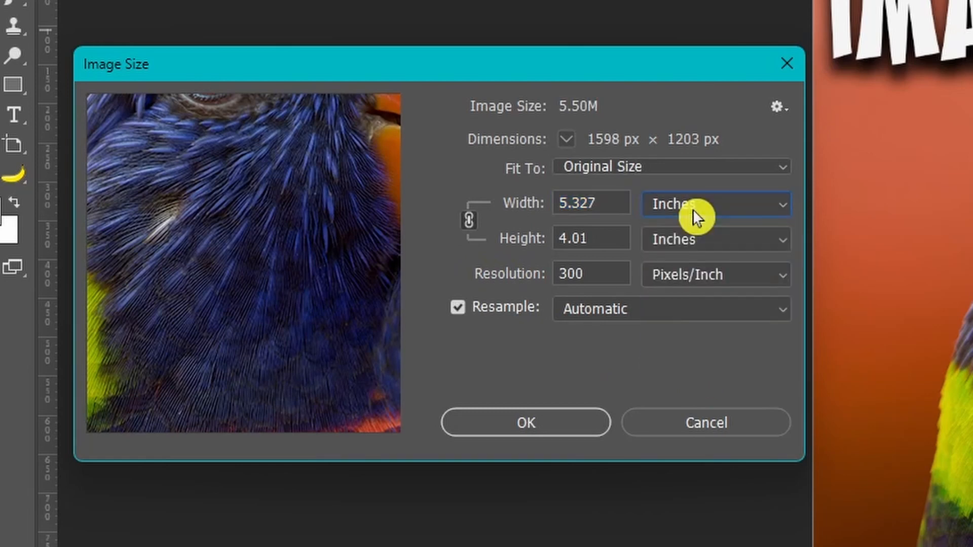
{"action": "left_click", "coordinate": [709, 275]}
{"action": "left_click", "coordinate": [708, 276]}
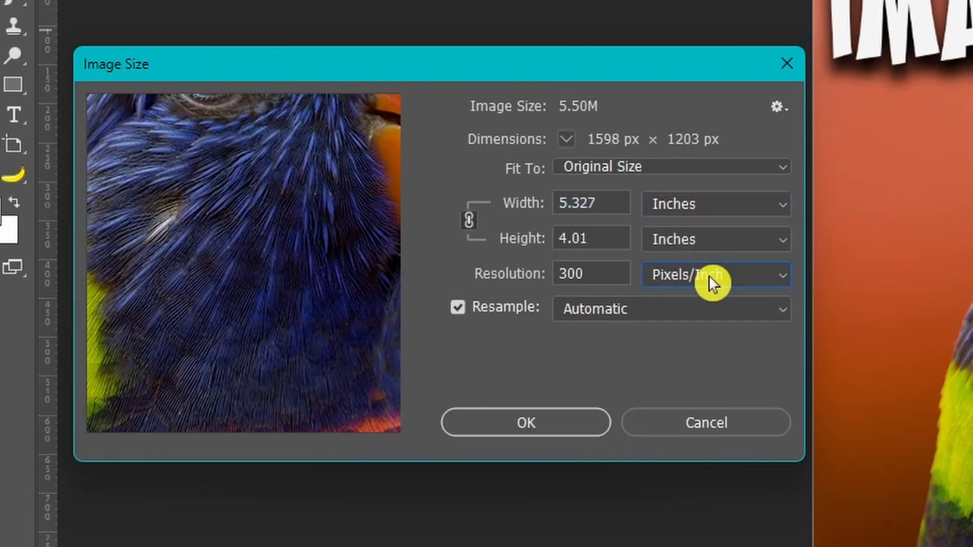
{"action": "left_click", "coordinate": [706, 424]}
Open the Canvas Size settings for the parrot artboard and examine the available width units.
{"action": "left_click", "coordinate": [60, 21]}
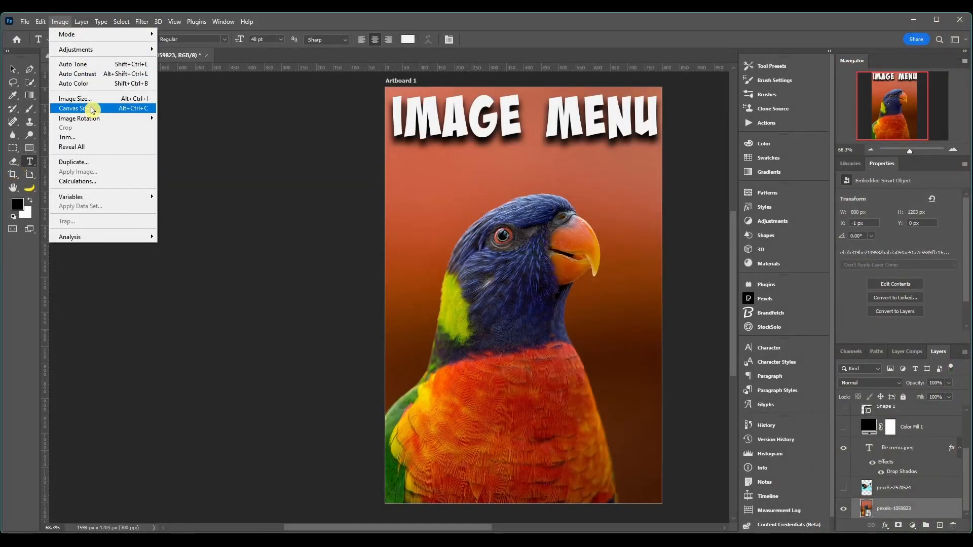
{"action": "left_click", "coordinate": [91, 109]}
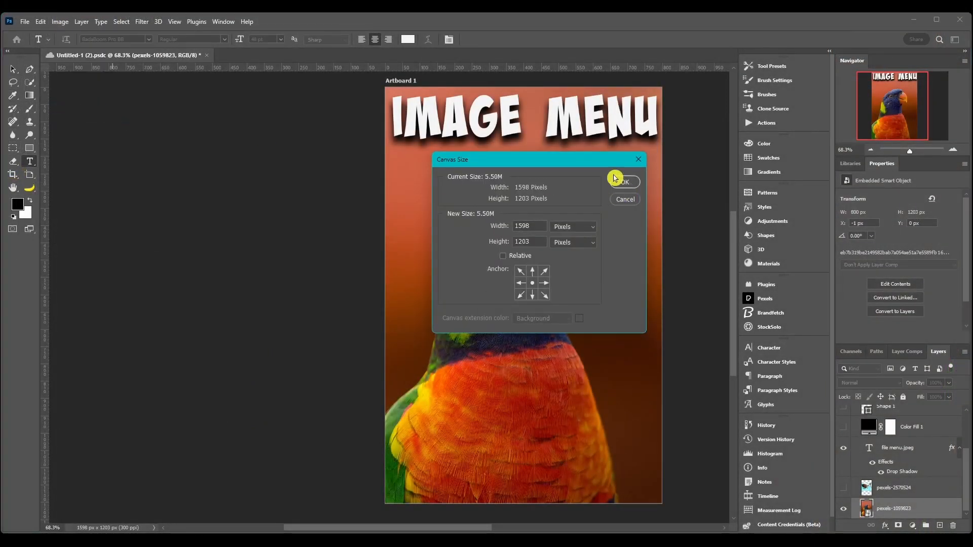
{"action": "left_click_drag", "start_coordinate": [537, 161], "coordinate": [230, 166]}
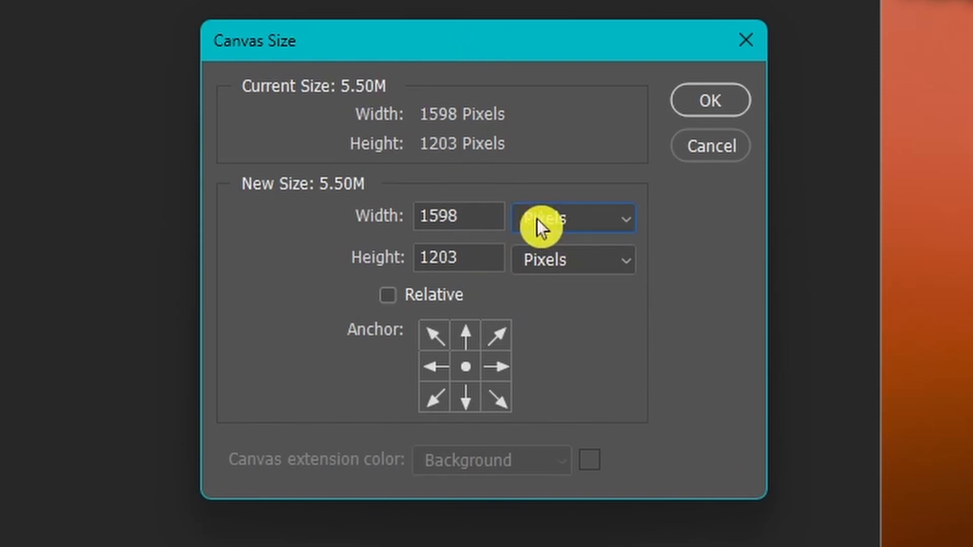
{"action": "left_click", "coordinate": [550, 220]}
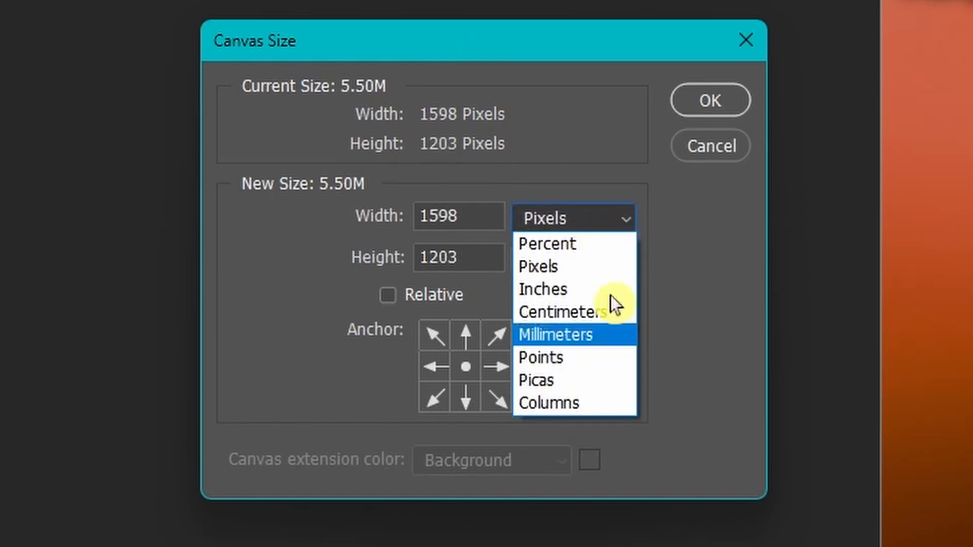
{"action": "left_click", "coordinate": [610, 210]}
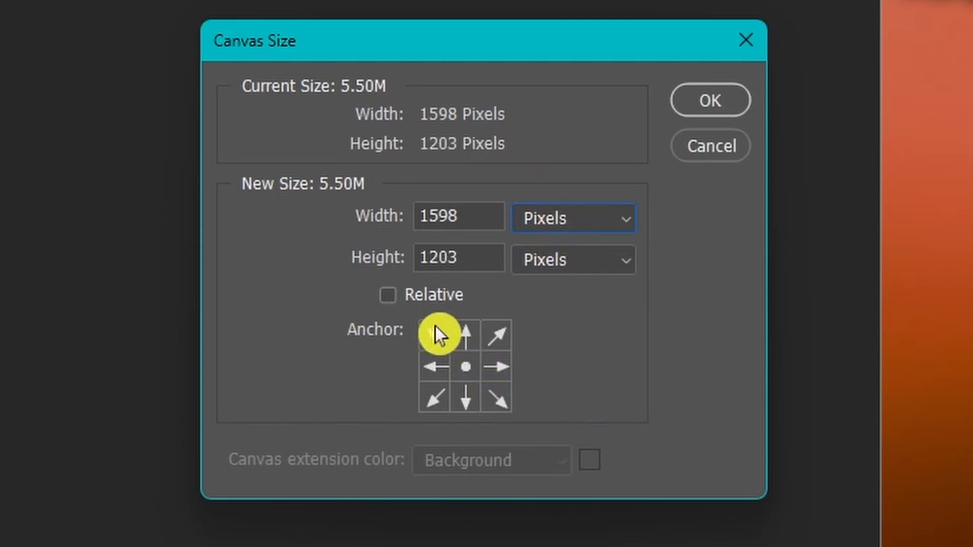
Try the upper-left, centre and lower-right anchor positions for the canvas size.
{"action": "left_click", "coordinate": [442, 342]}
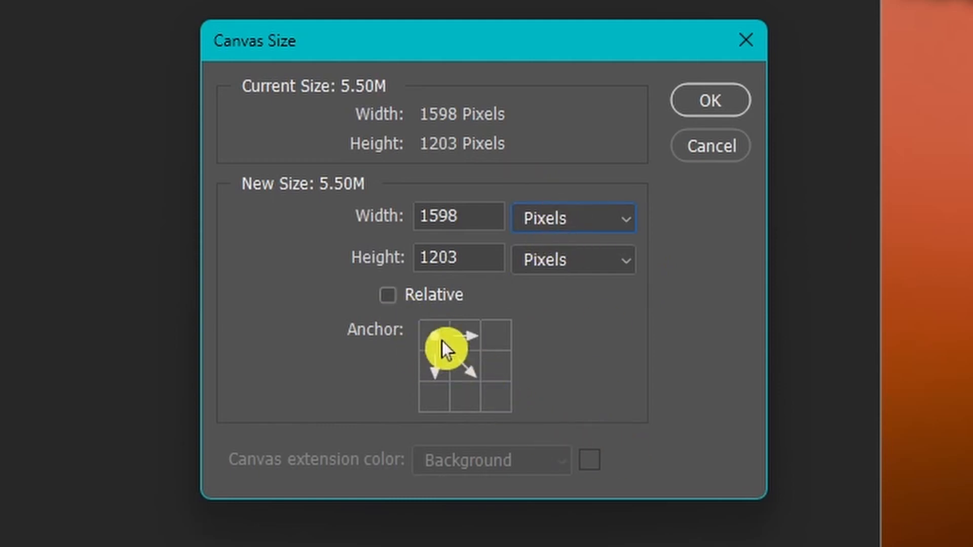
{"action": "left_click", "coordinate": [472, 369]}
{"action": "left_click", "coordinate": [500, 400]}
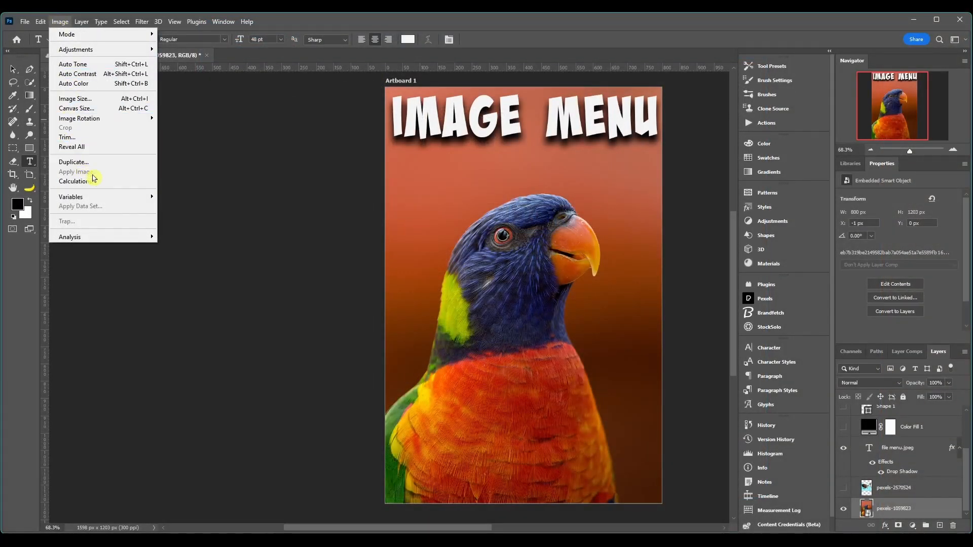
Examine the clockwise and counter-clockwise options for an arbitrary canvas rotation and dismiss the settings without rotating.
{"action": "mouse_move", "coordinate": [105, 124]}
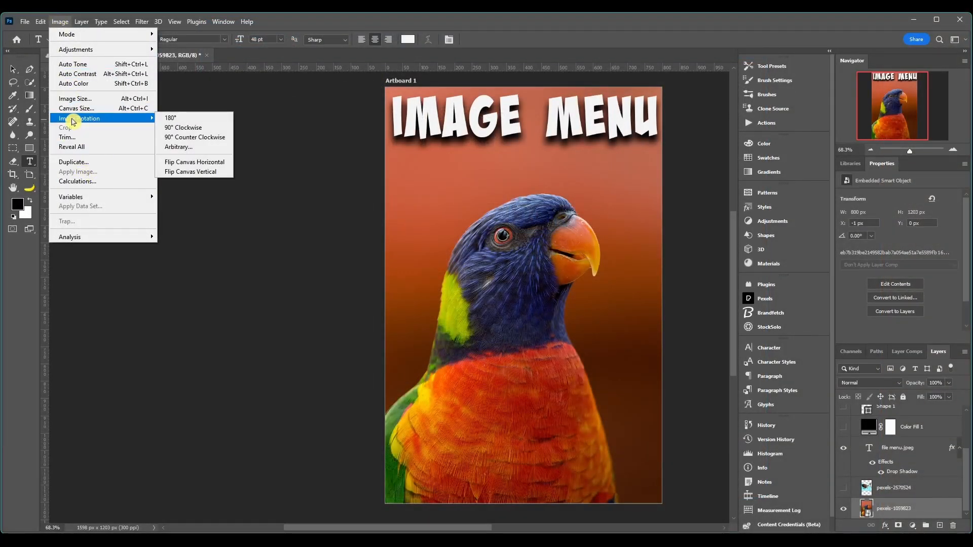
{"action": "left_click", "coordinate": [197, 151]}
{"action": "left_click_drag", "start_coordinate": [415, 157], "coordinate": [226, 145]}
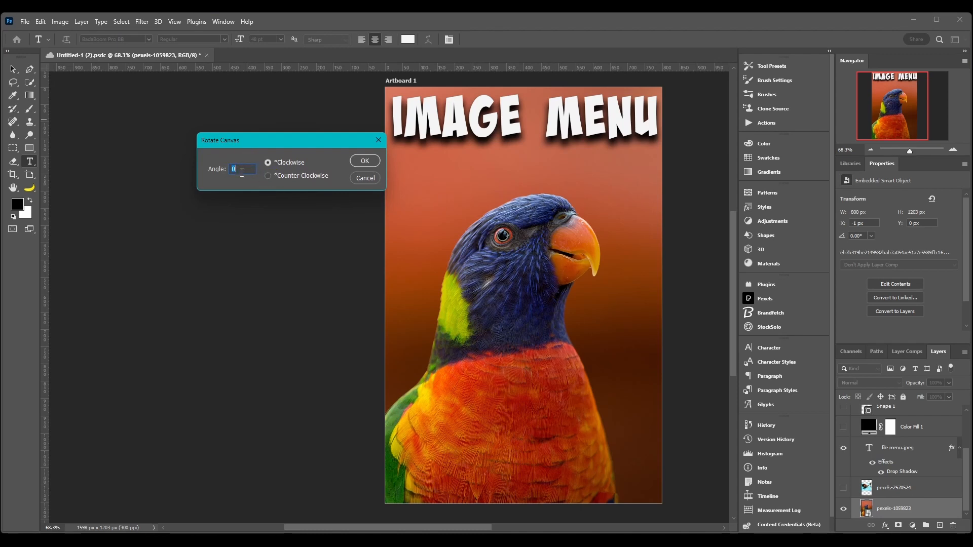
{"action": "left_click", "coordinate": [268, 177]}
{"action": "left_click", "coordinate": [268, 163]}
{"action": "left_click", "coordinate": [363, 178]}
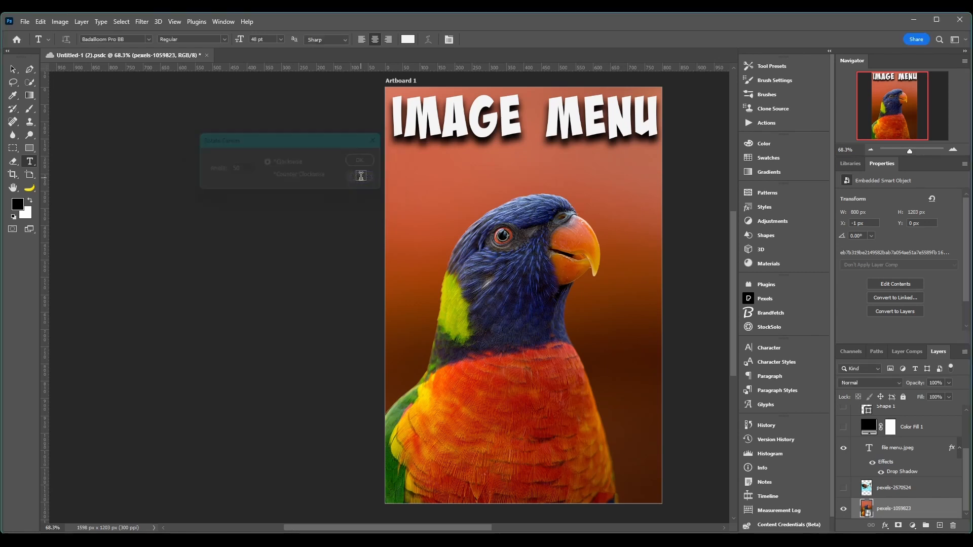
Examine the channel choices of both sources, the blending modes and the result options in the Calculations settings.
{"action": "left_click", "coordinate": [60, 22]}
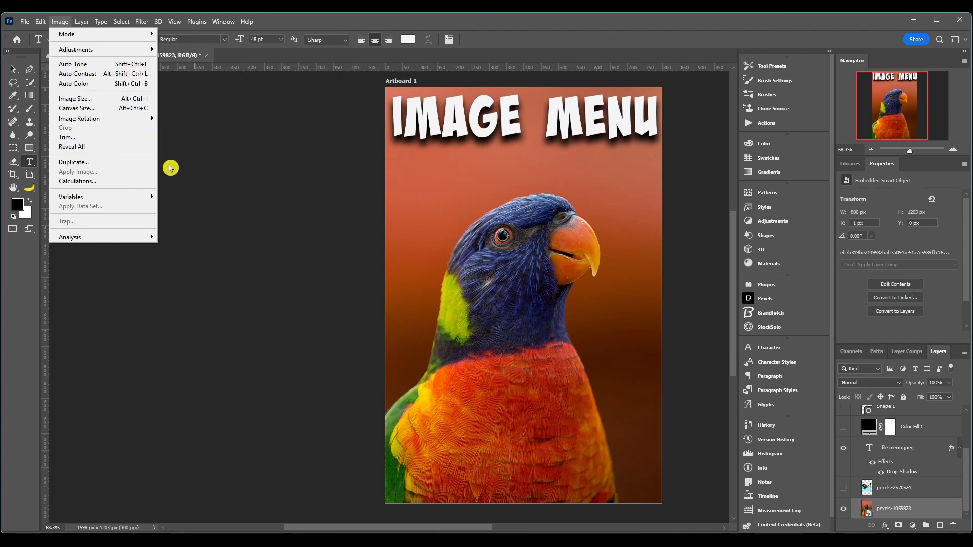
{"action": "left_click", "coordinate": [127, 181]}
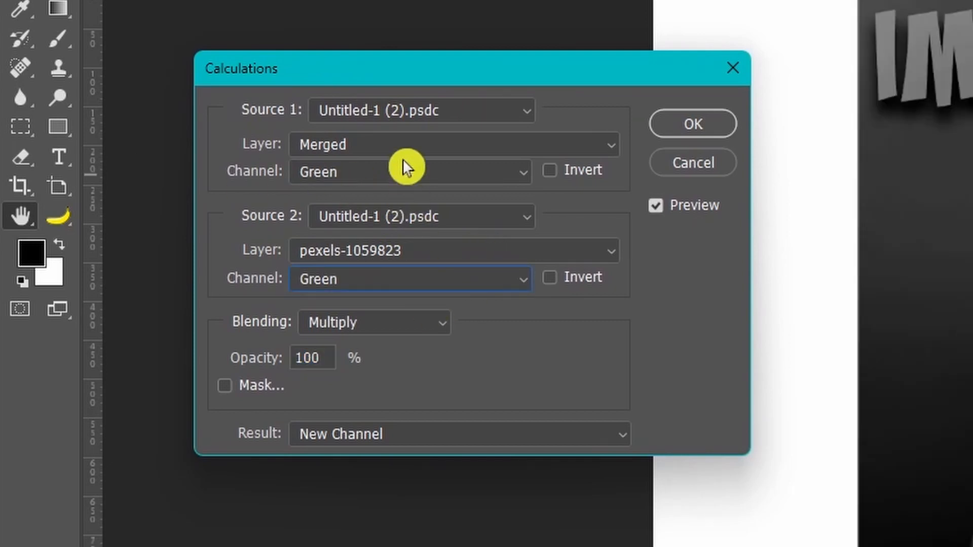
{"action": "left_click", "coordinate": [401, 168]}
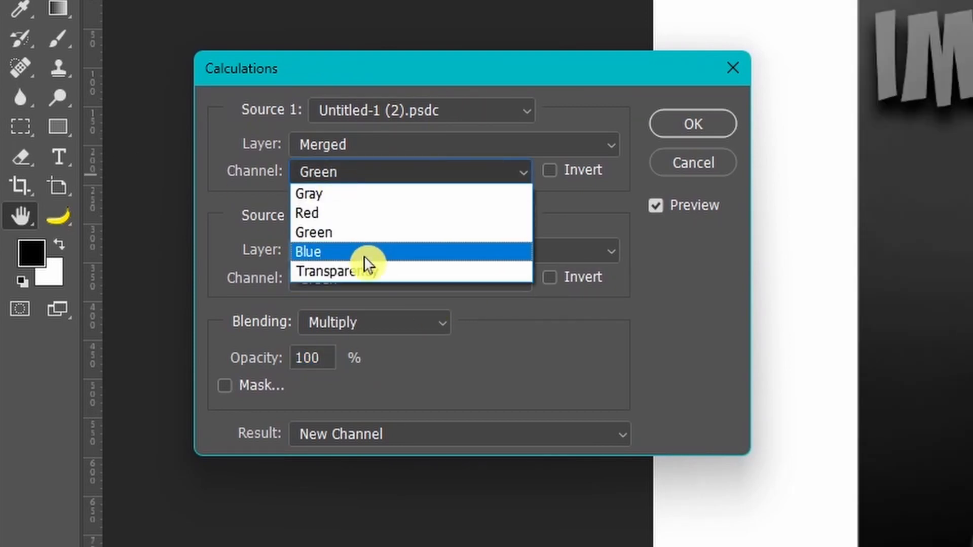
{"action": "left_click", "coordinate": [246, 226]}
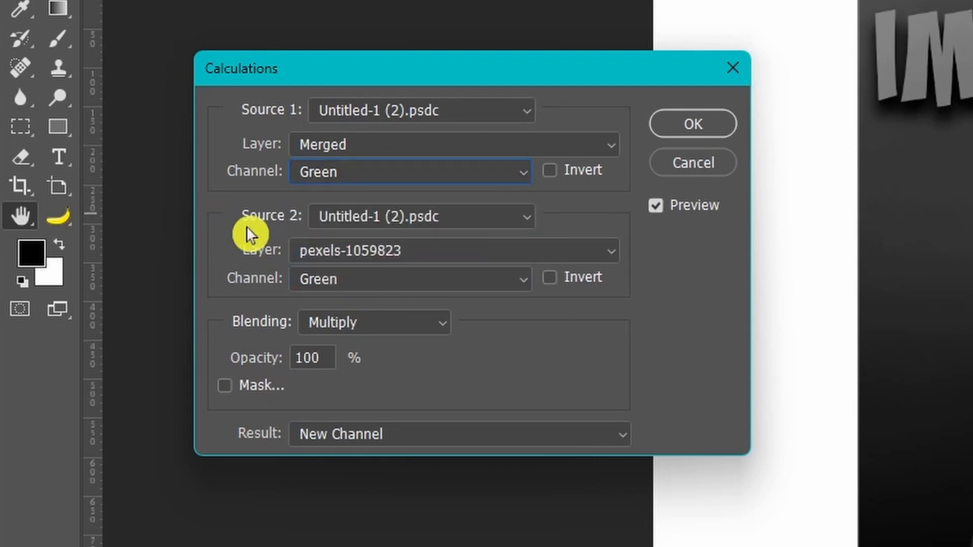
{"action": "left_click", "coordinate": [323, 281]}
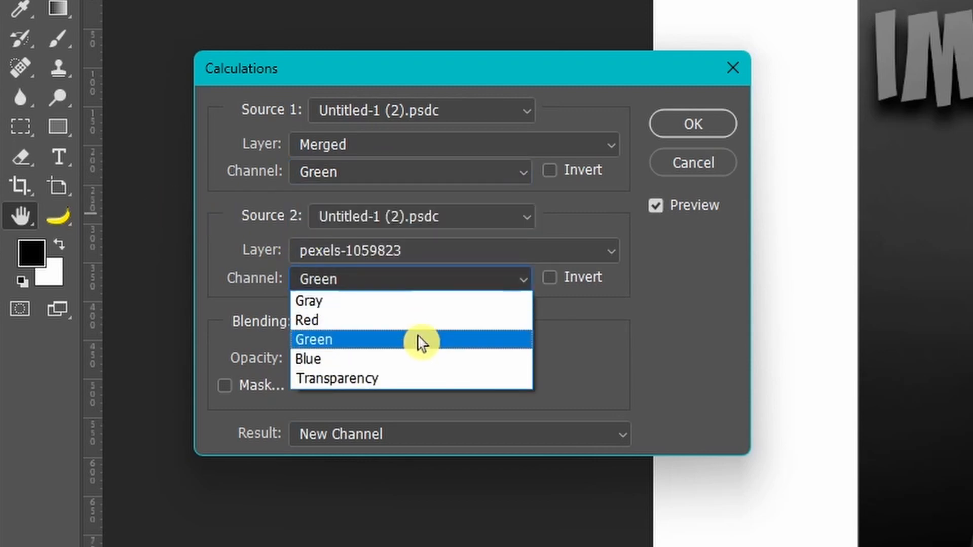
{"action": "left_click", "coordinate": [557, 334]}
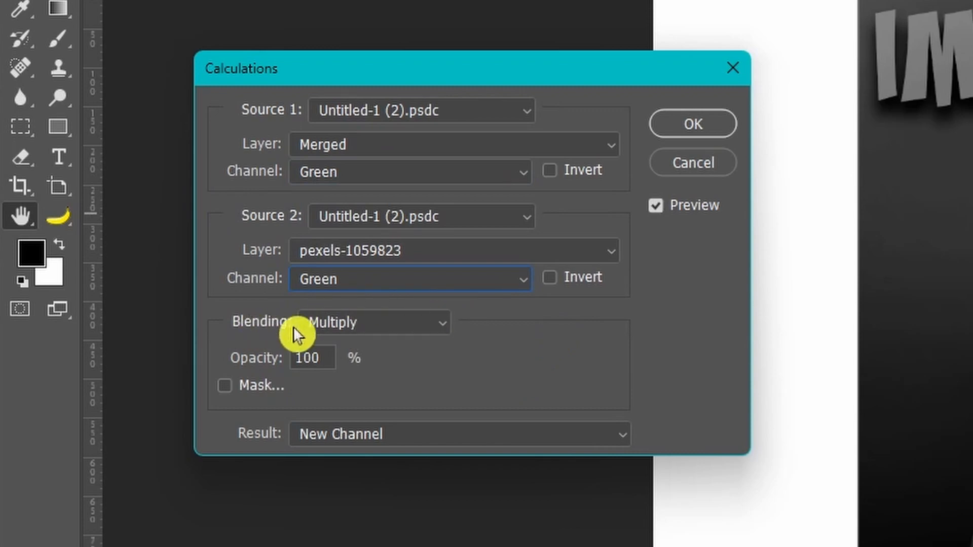
{"action": "left_click", "coordinate": [348, 323]}
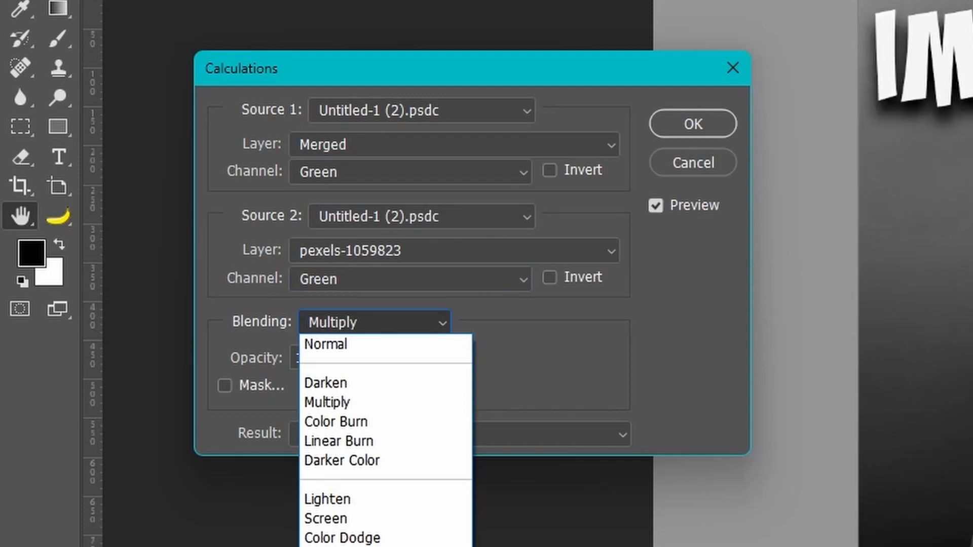
{"action": "key", "text": "Escape"}
{"action": "left_click", "coordinate": [370, 440]}
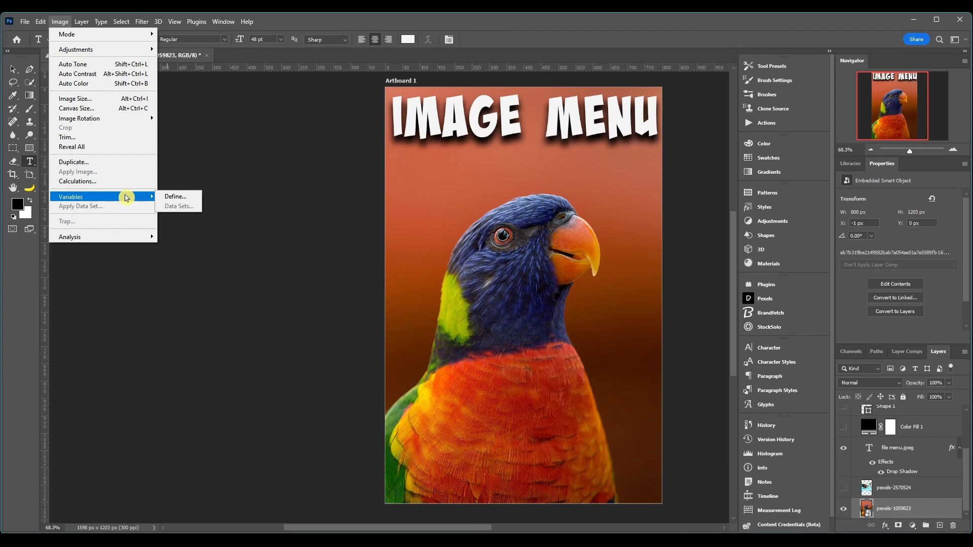
Examine the Define and Data Sets views of the Variables settings for layer pexels-1059823, returning to Define.
{"action": "left_click", "coordinate": [175, 196]}
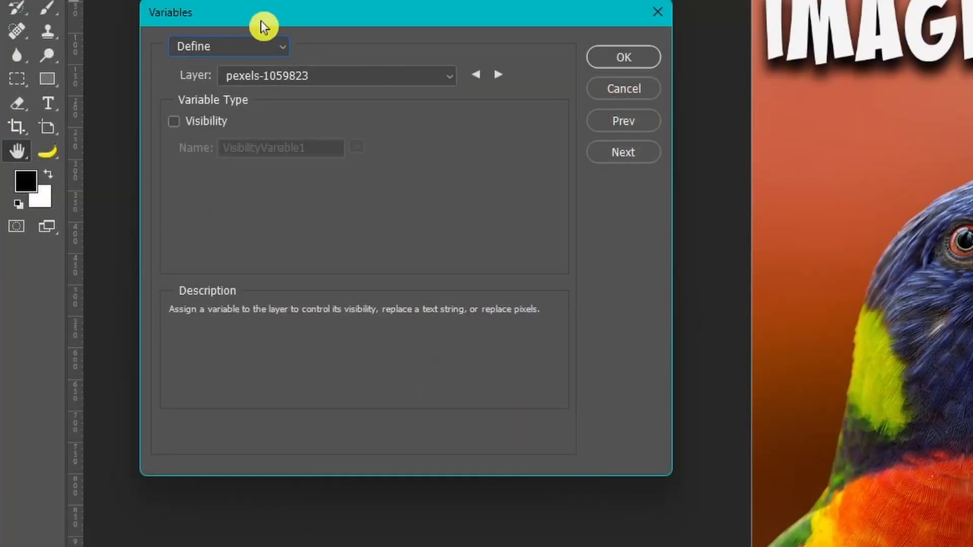
{"action": "left_click_drag", "start_coordinate": [239, 16], "coordinate": [283, 50]}
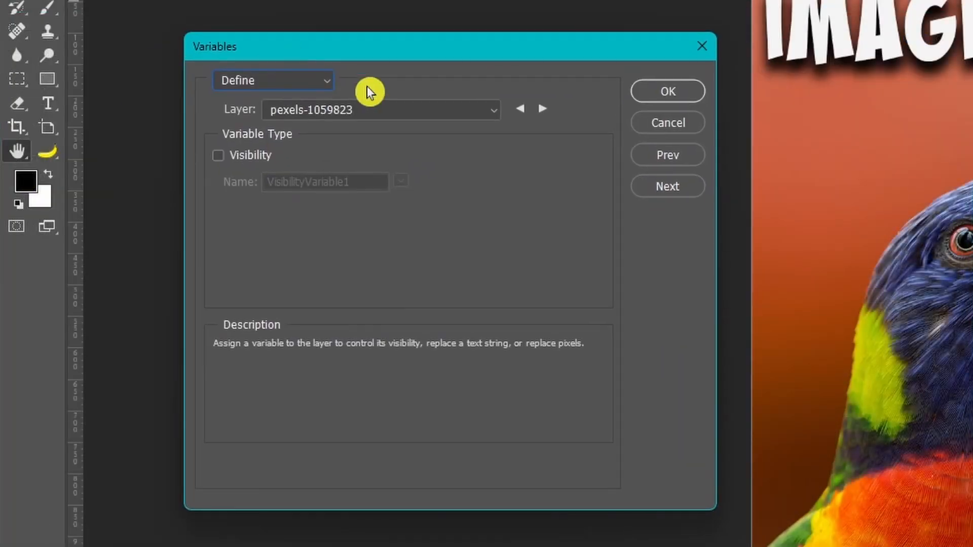
{"action": "left_click", "coordinate": [306, 85]}
{"action": "left_click", "coordinate": [275, 110]}
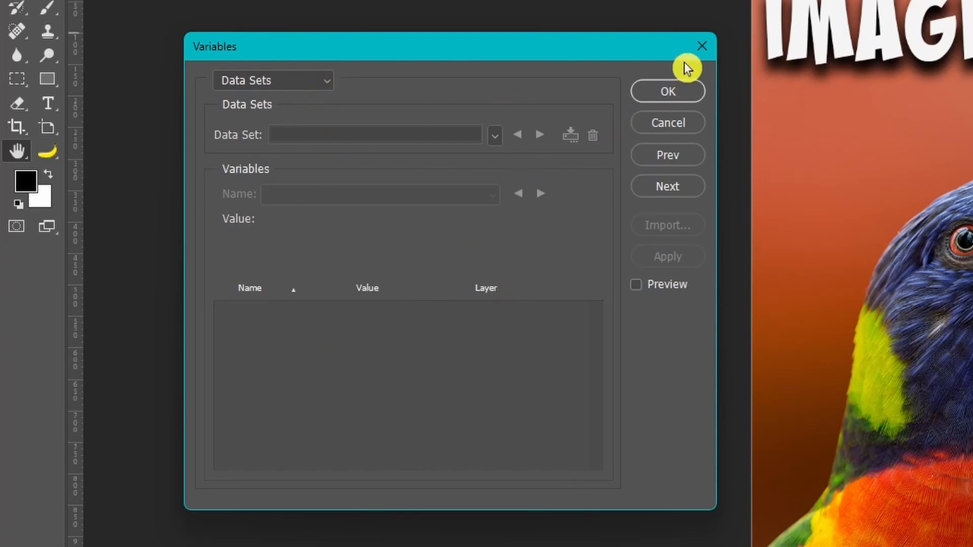
{"action": "left_click", "coordinate": [276, 81]}
{"action": "left_click", "coordinate": [241, 95]}
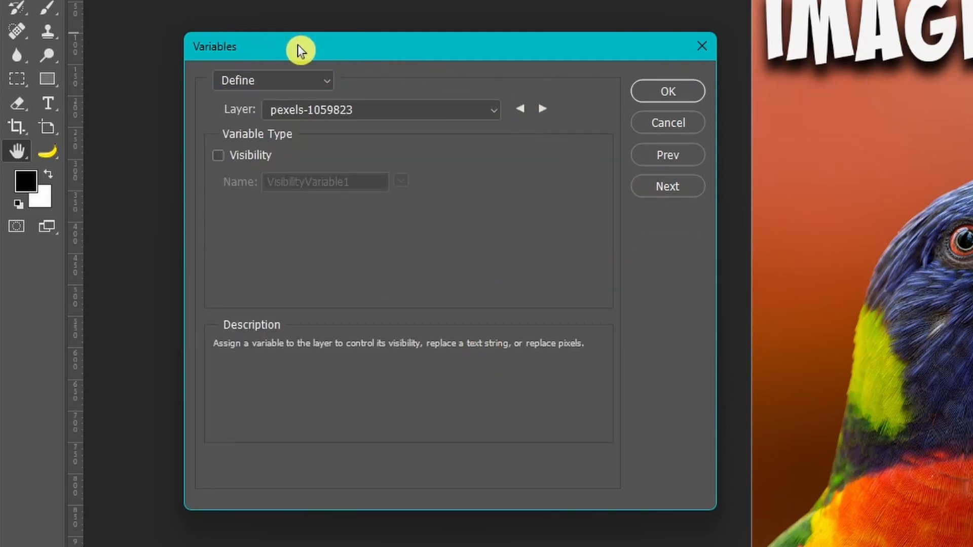
{"action": "left_click_drag", "start_coordinate": [306, 51], "coordinate": [278, 61]}
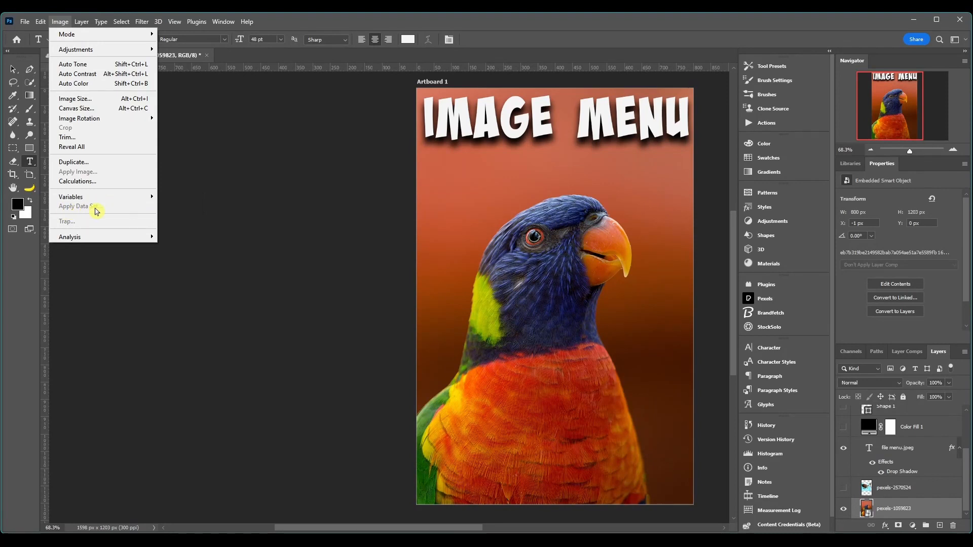
Examine the Analysis commands and the Measurement Scale Marker settings without placing a marker.
{"action": "mouse_move", "coordinate": [76, 197]}
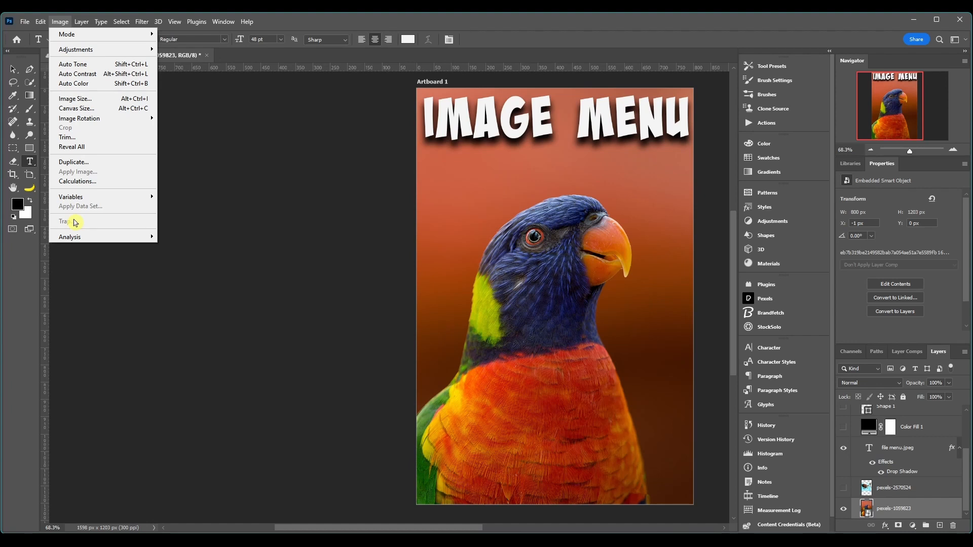
{"action": "mouse_move", "coordinate": [109, 237]}
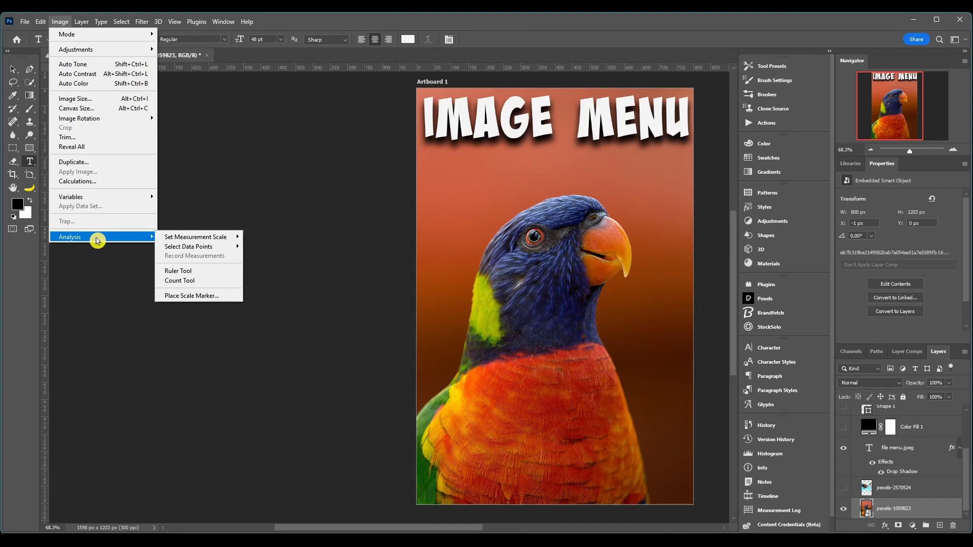
{"action": "mouse_move", "coordinate": [174, 235]}
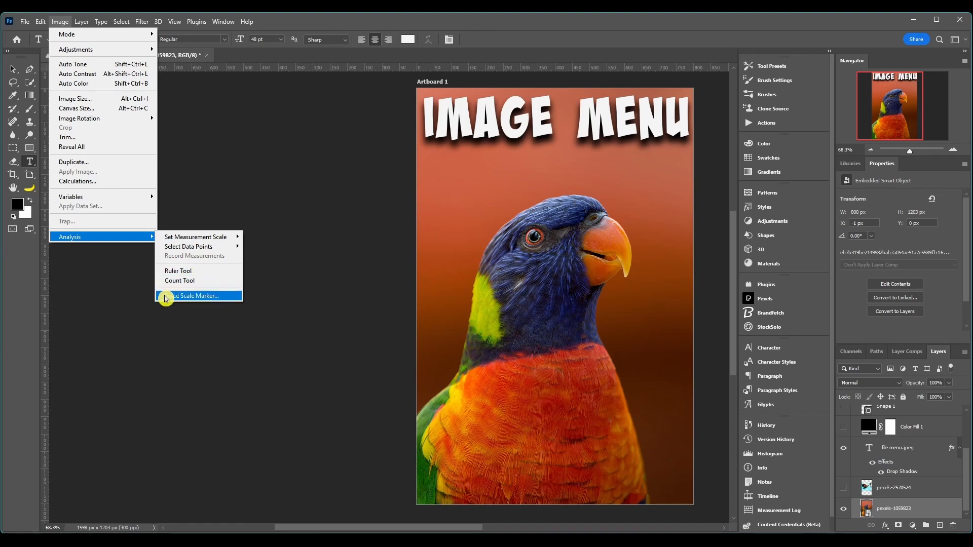
{"action": "left_click", "coordinate": [223, 297]}
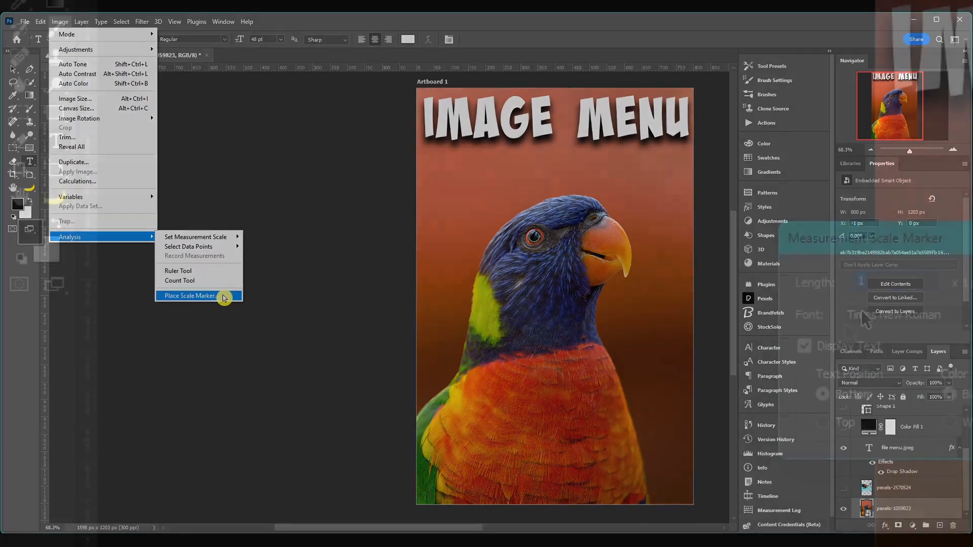
{"action": "left_click_drag", "start_coordinate": [417, 206], "coordinate": [327, 188]}
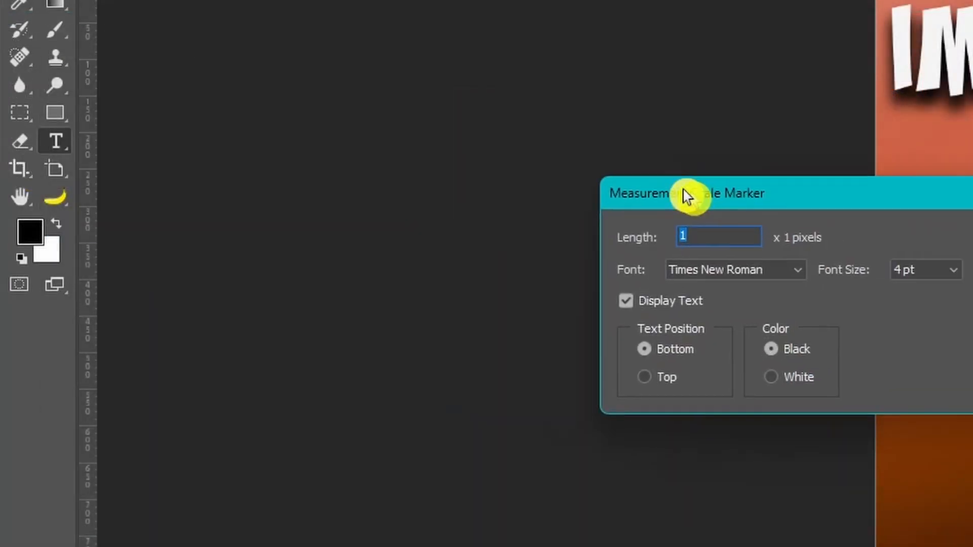
{"action": "mouse_move", "coordinate": [686, 195]}
{"action": "left_mouse_down"}
{"action": "mouse_move", "coordinate": [355, 137]}
{"action": "mouse_move", "coordinate": [355, 171]}
{"action": "left_mouse_up"}
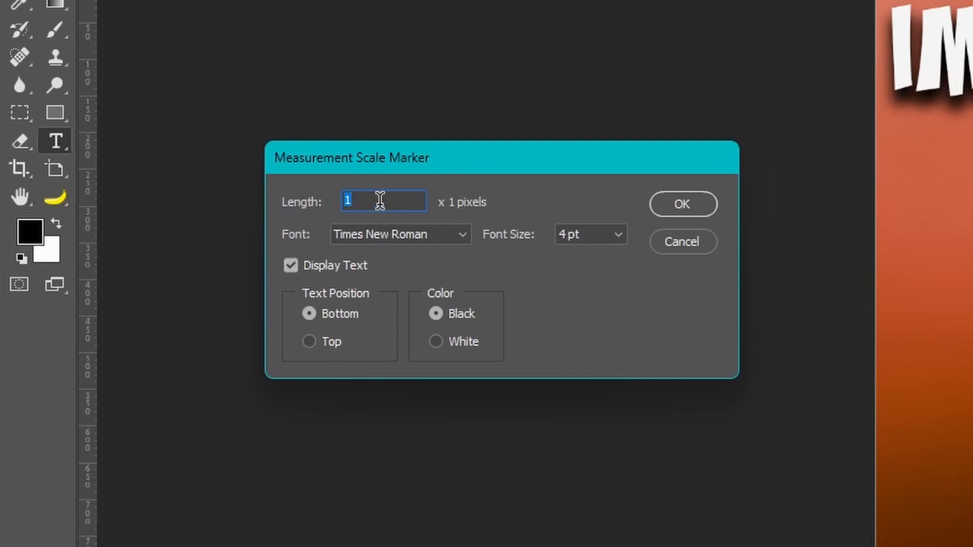
{"action": "mouse_move", "coordinate": [437, 164]}
{"action": "left_mouse_down"}
{"action": "mouse_move", "coordinate": [454, 163]}
{"action": "mouse_move", "coordinate": [461, 145]}
{"action": "left_mouse_up"}
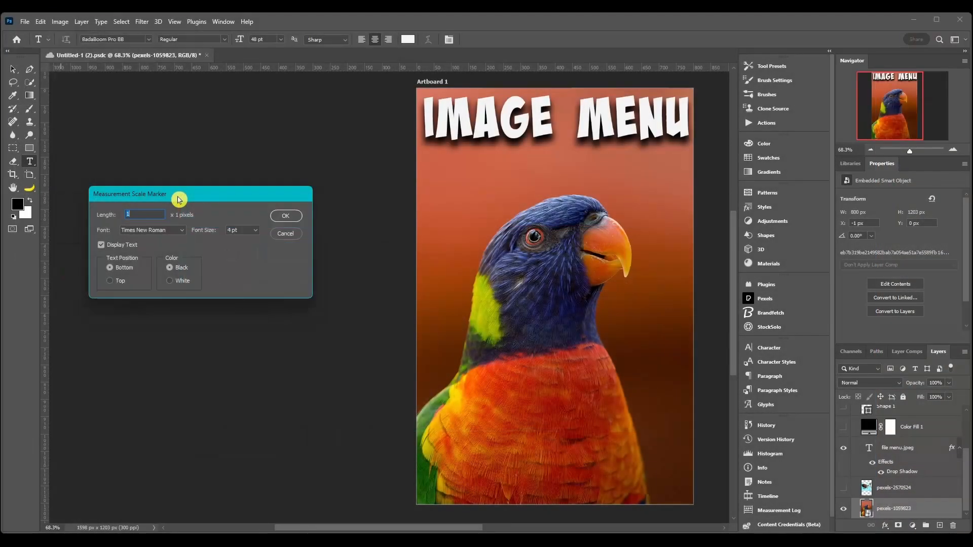
{"action": "left_click", "coordinate": [60, 21]}
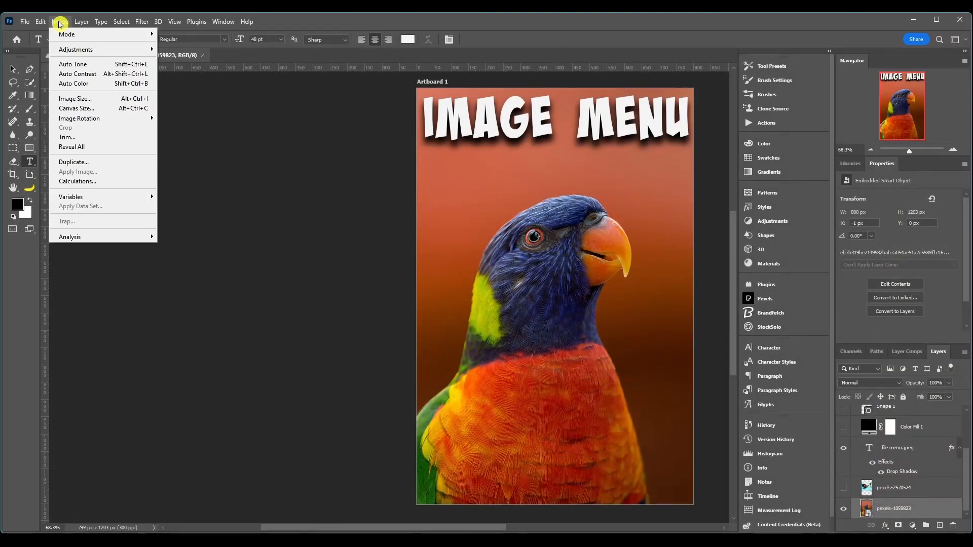